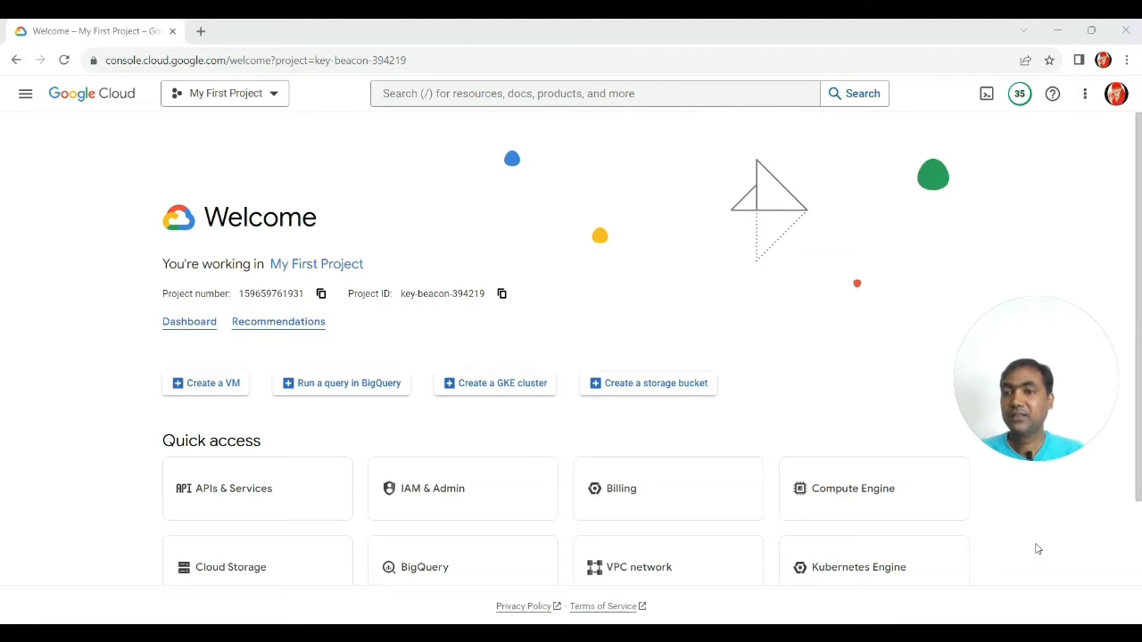
Open the creation form for a new VM instance in Compute Engine.
click(26, 98)
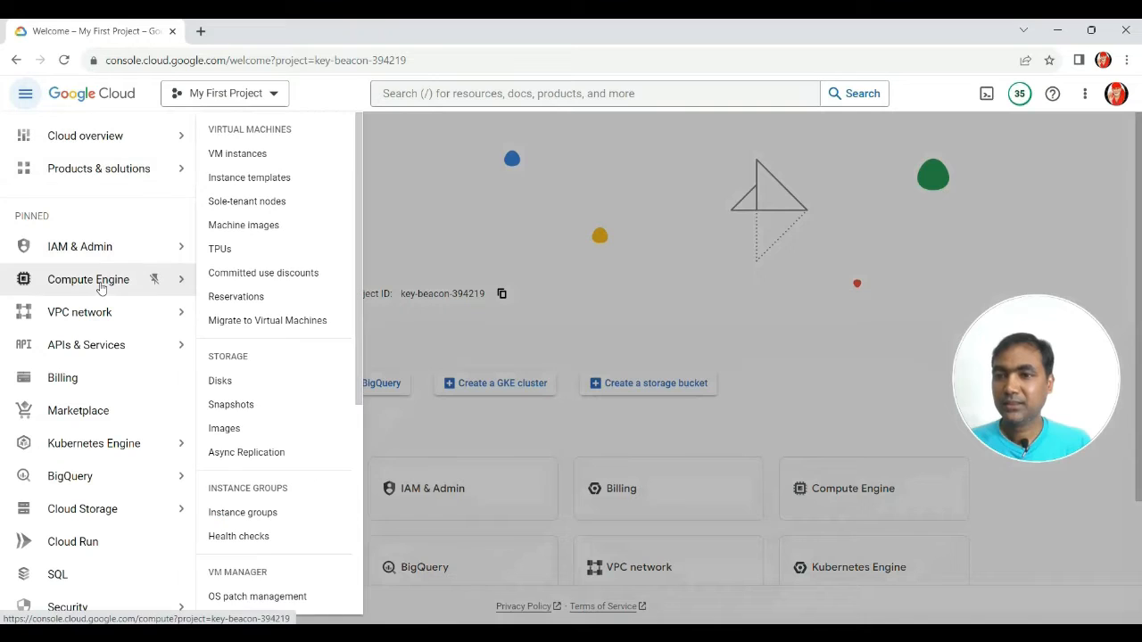
click(102, 285)
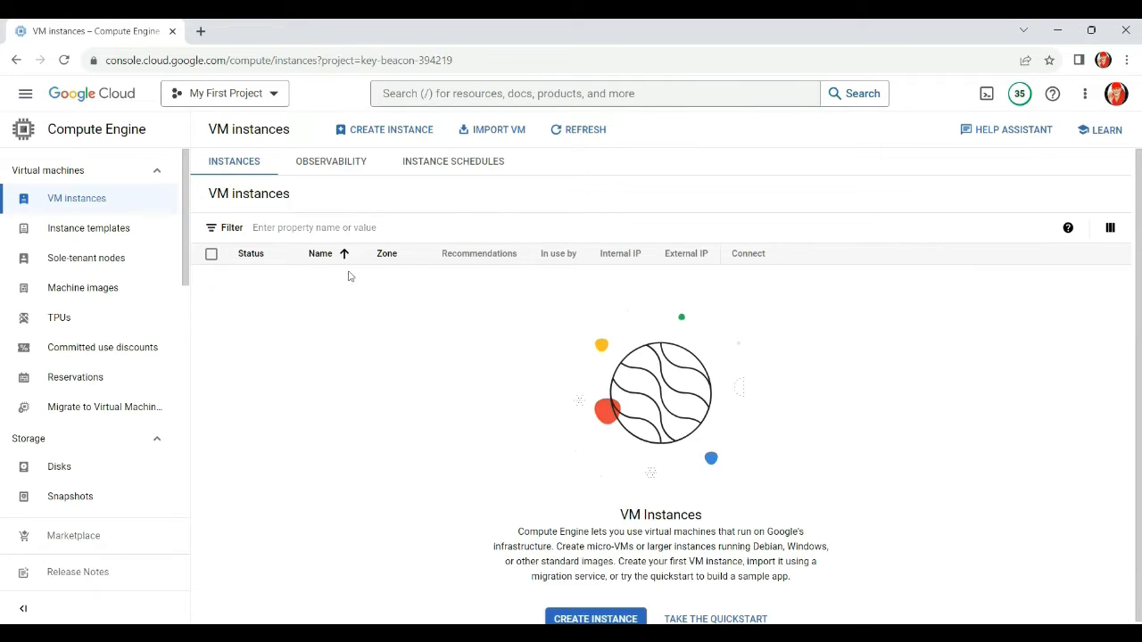
click(380, 132)
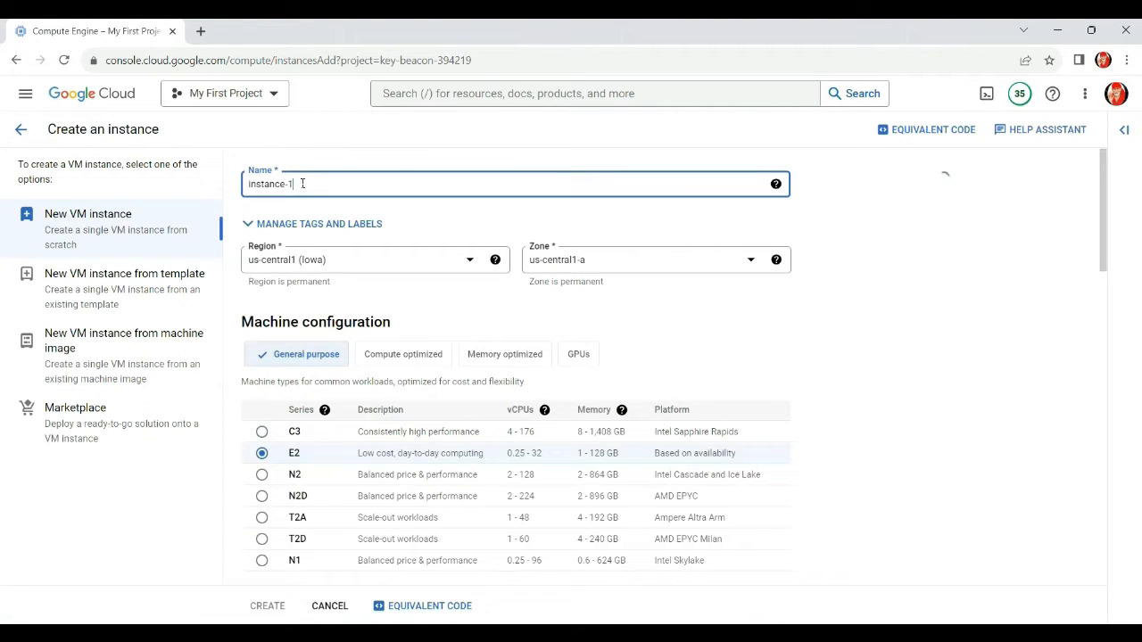
Name the new VM instance window-server-web and place it in zone us-central1-b.
drag(302, 184, 247, 185)
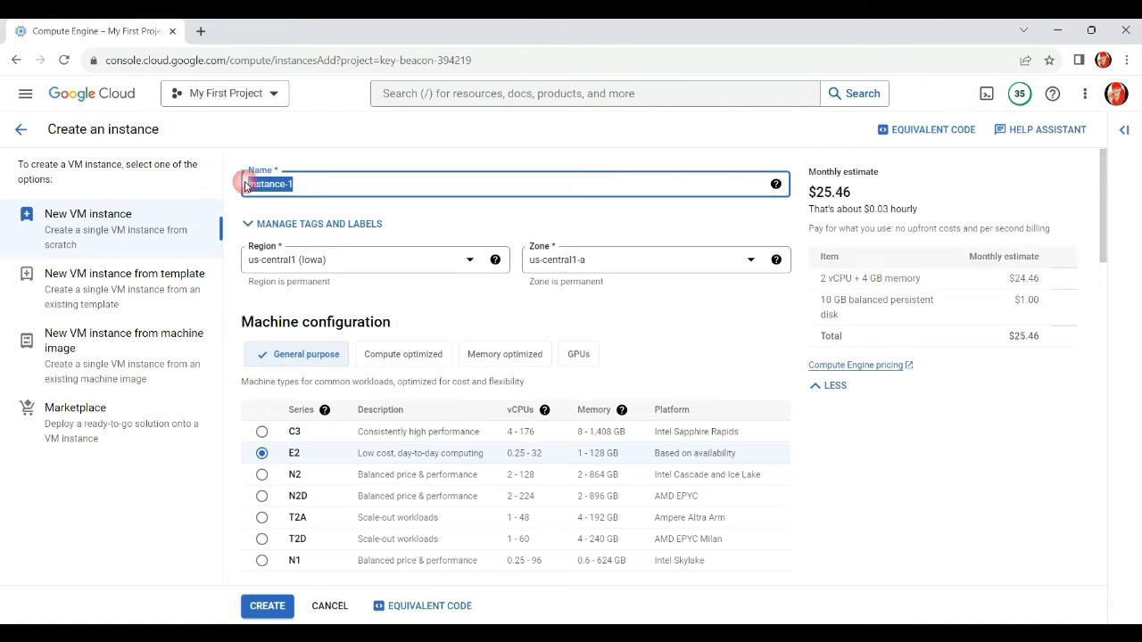
key(BackSpace)
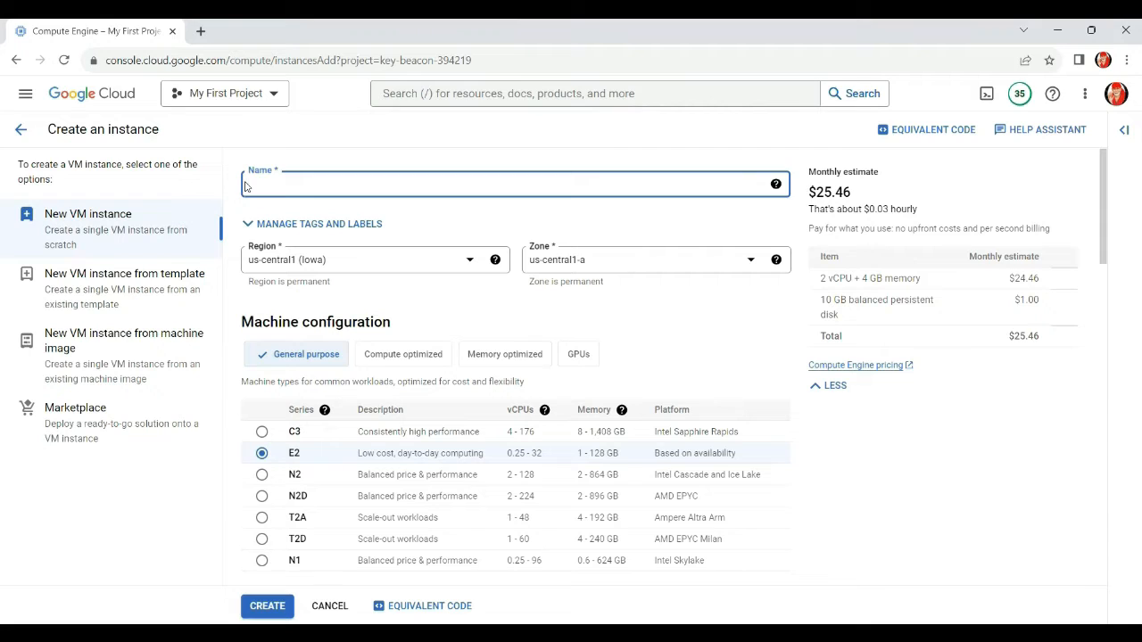
text(wind)
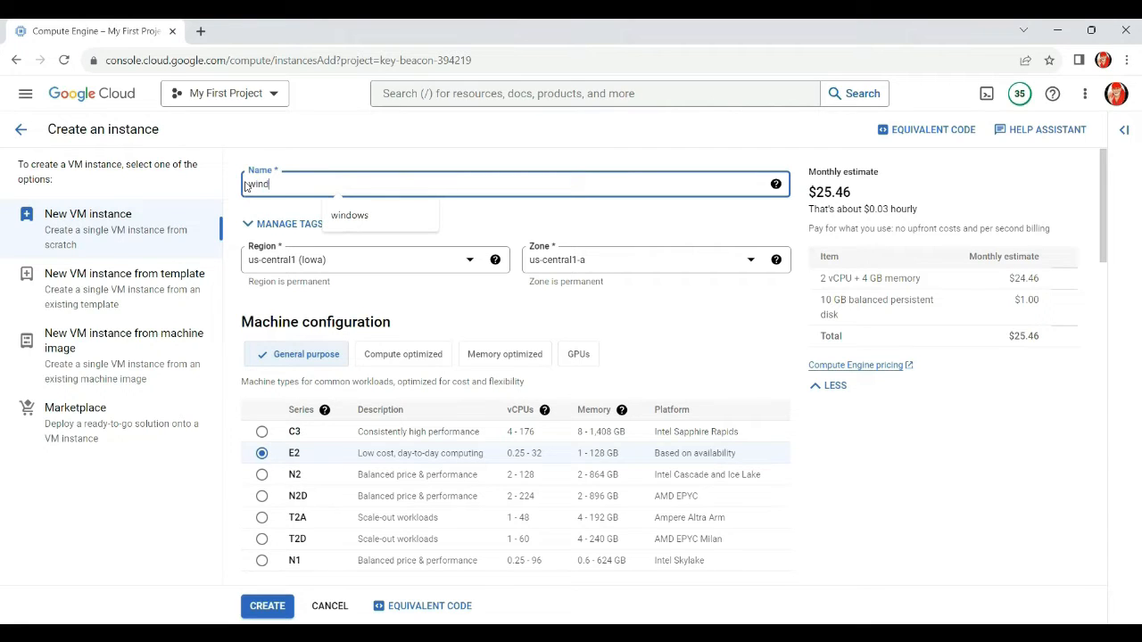
text(ow-serve)
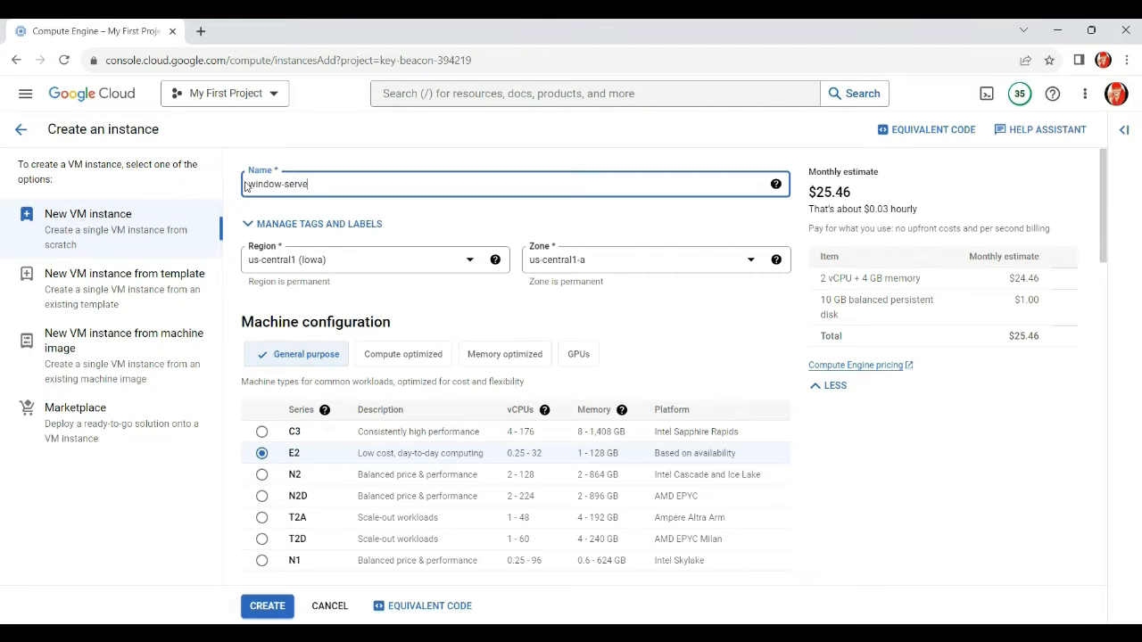
text(r-web)
click(570, 321)
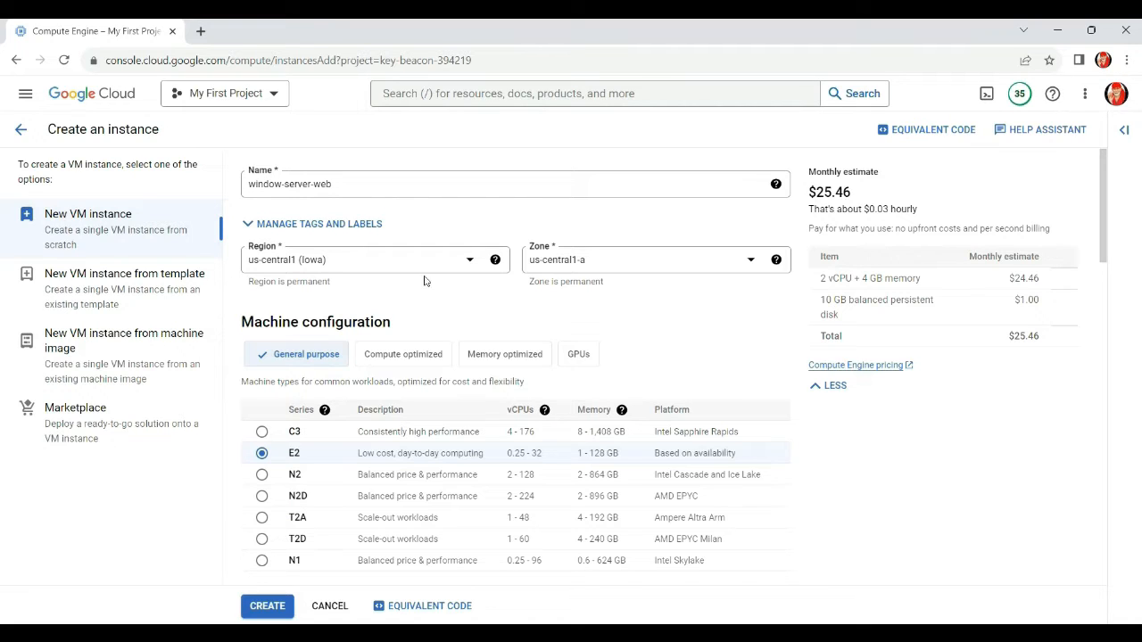
click(616, 260)
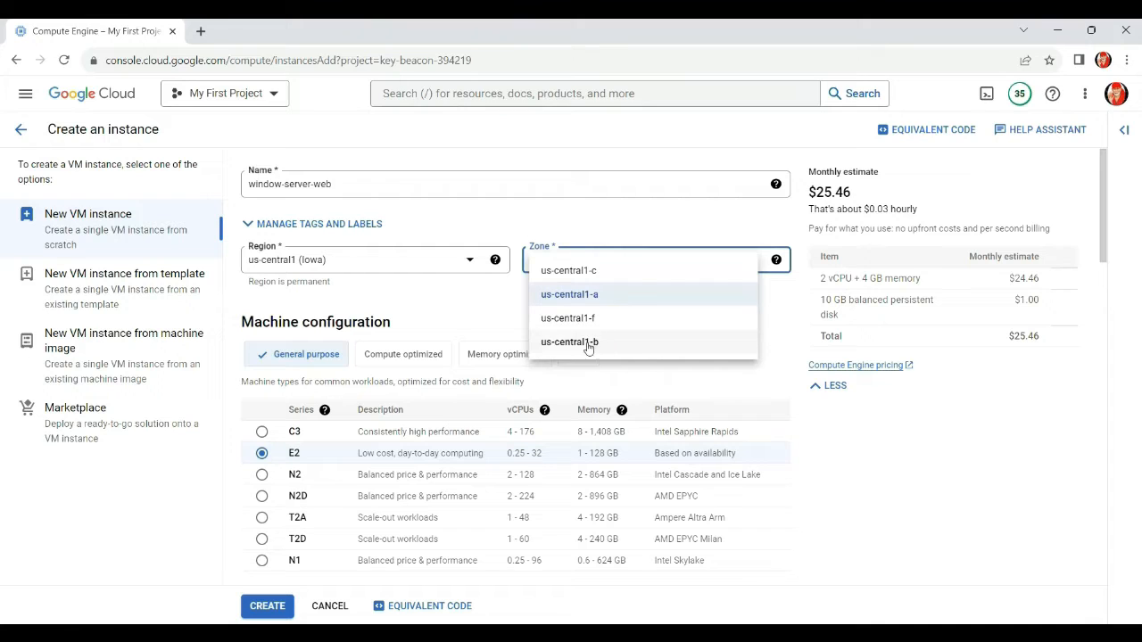
click(586, 342)
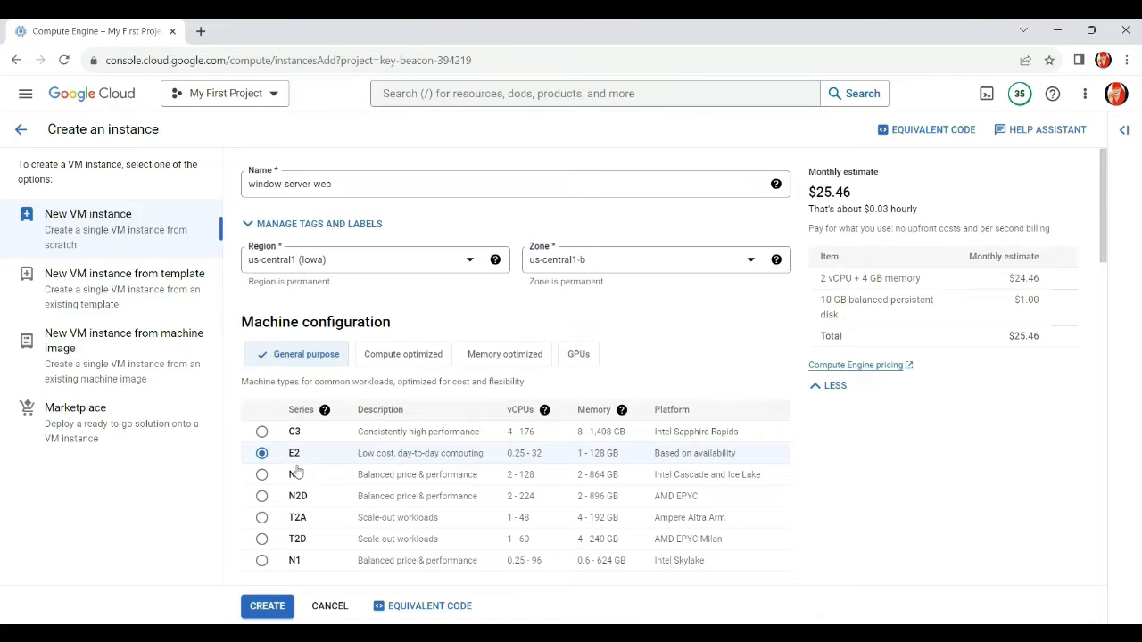
Change the boot disk image to the Windows Server operating system, version Windows Server 2019 Datacenter with Desktop Experience.
scroll(331, 464, down, 3)
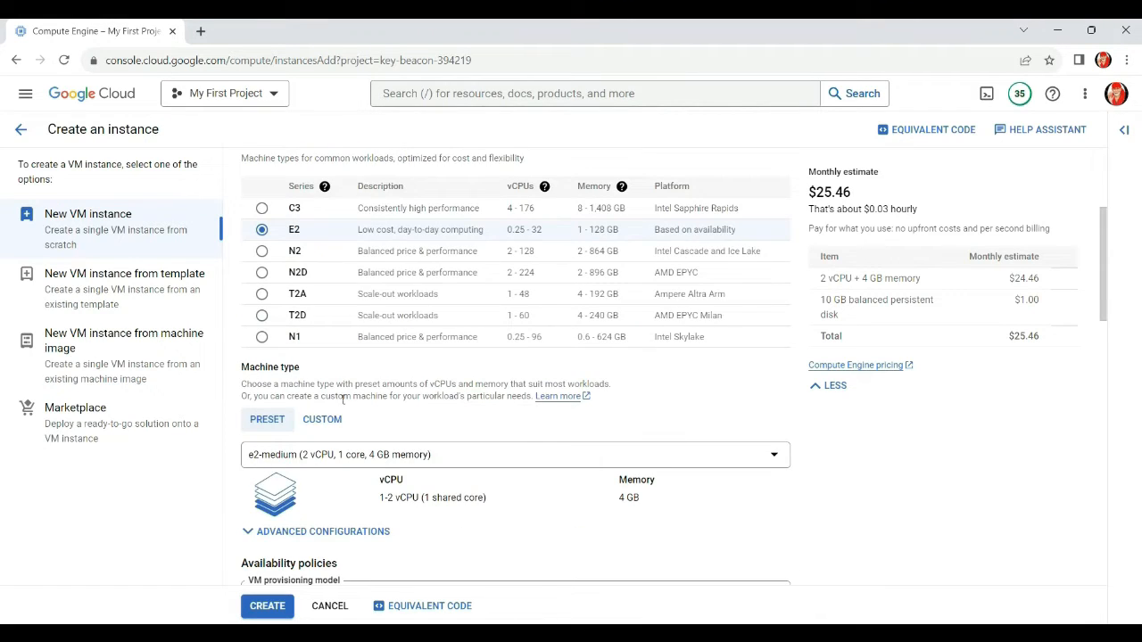
scroll(343, 400, down, 2)
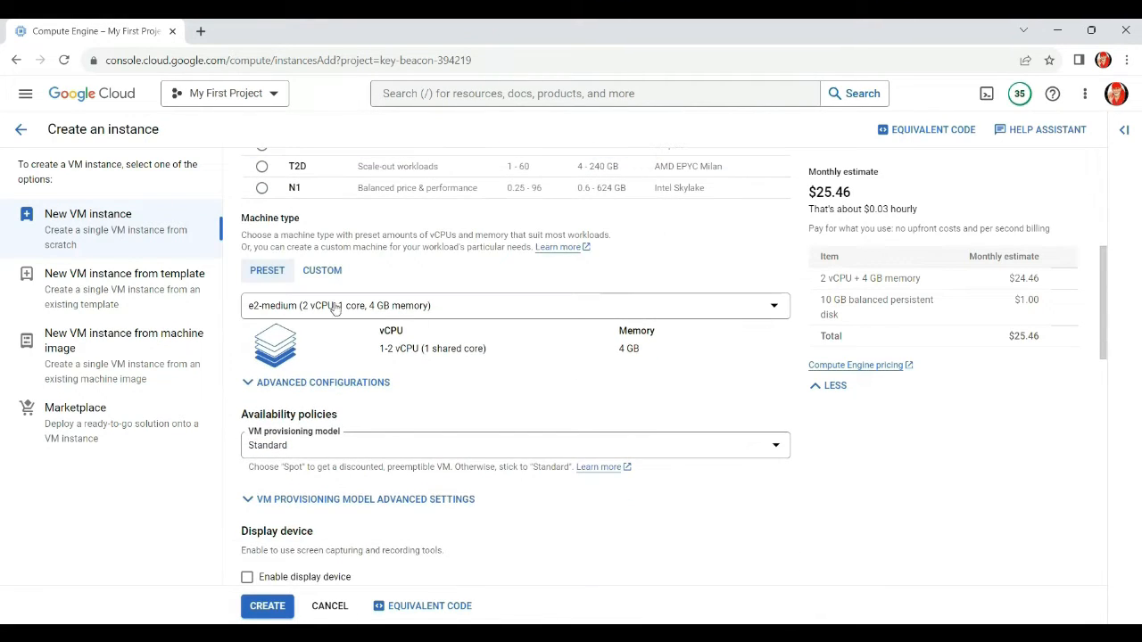
scroll(562, 424, down, 6)
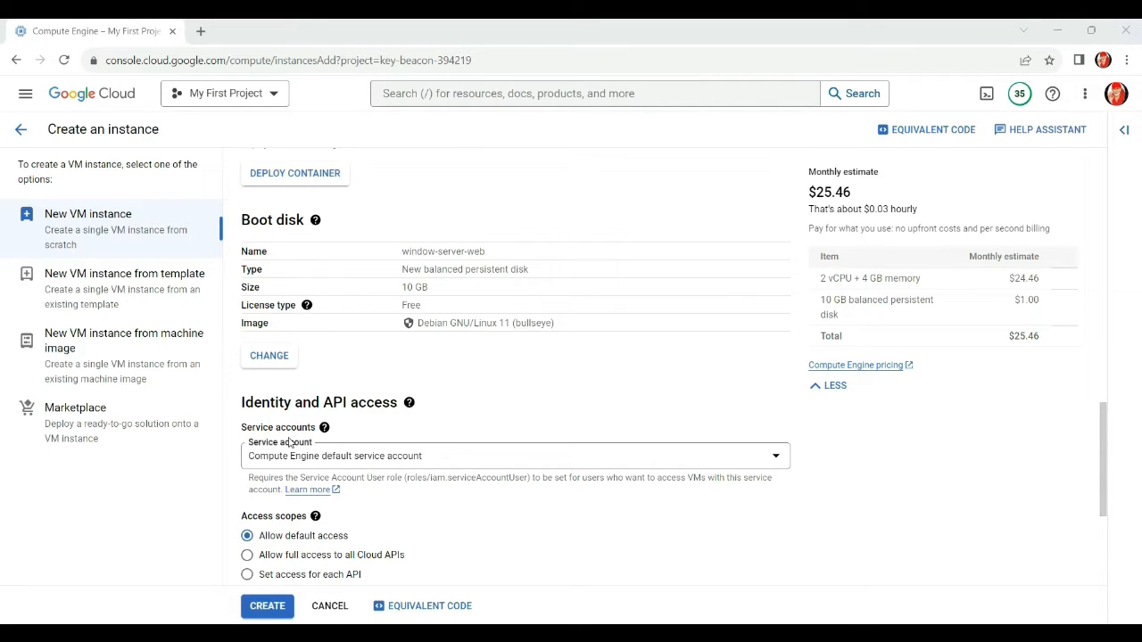
click(279, 360)
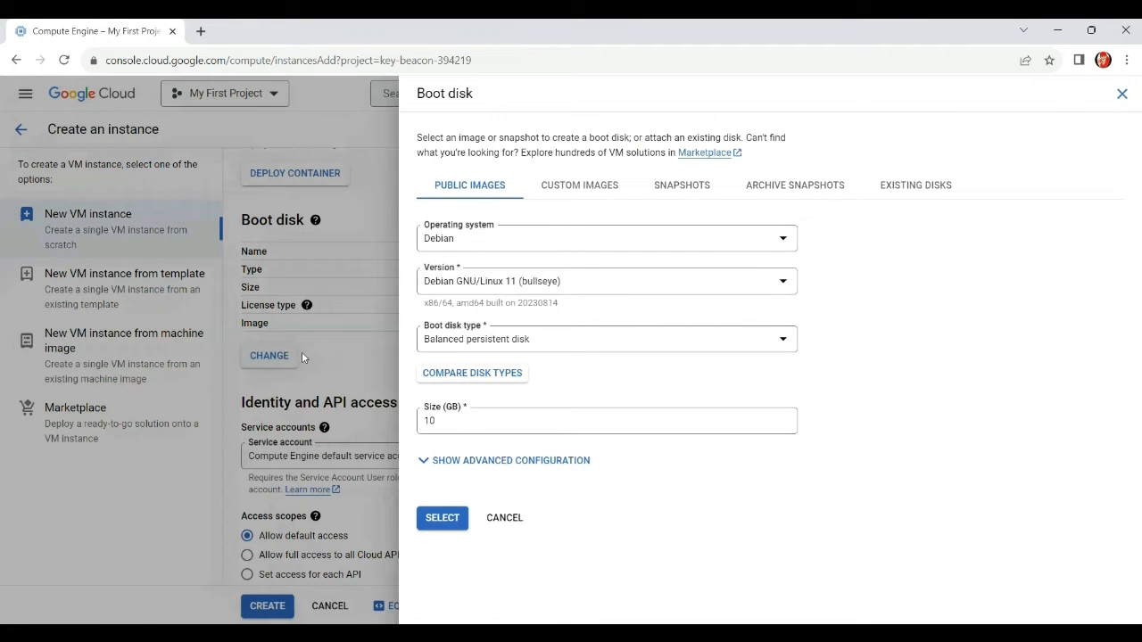
click(507, 242)
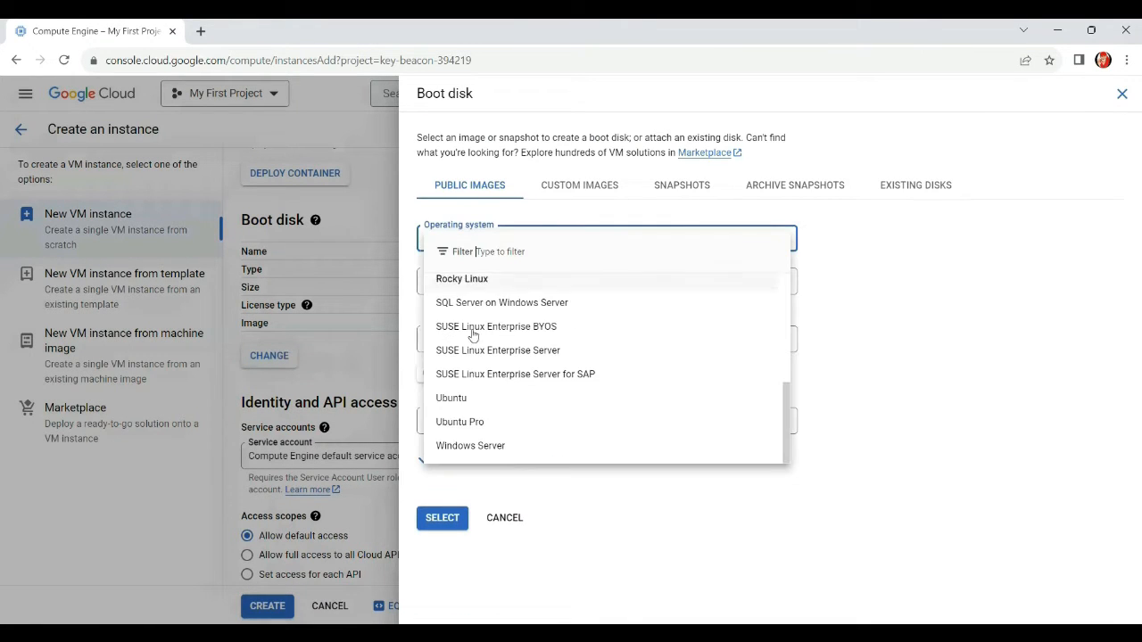
click(460, 447)
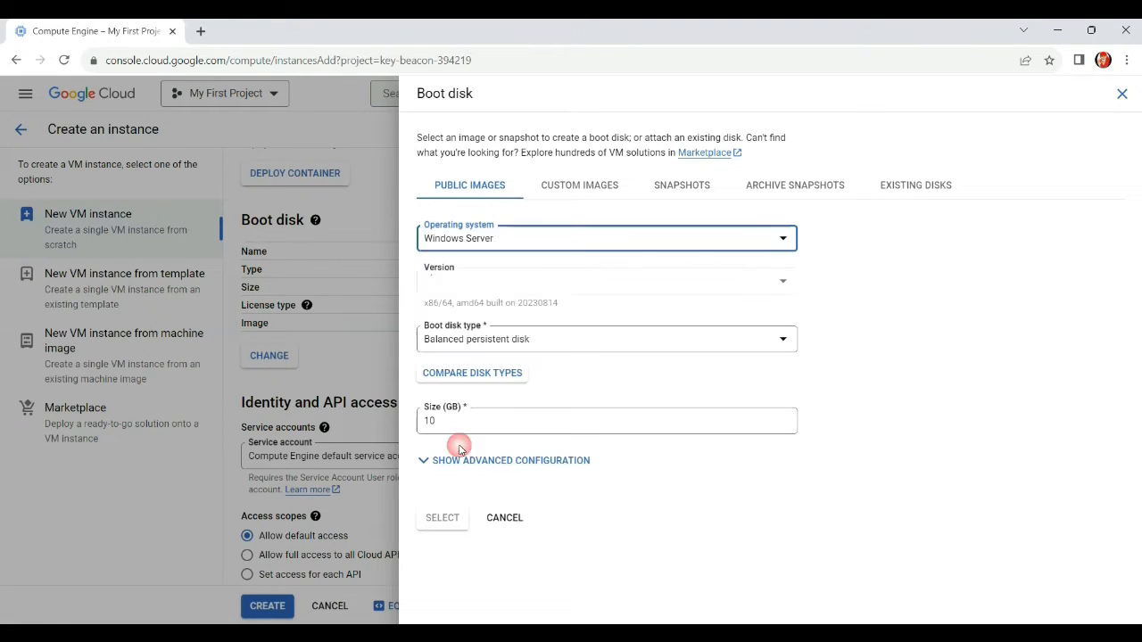
click(603, 287)
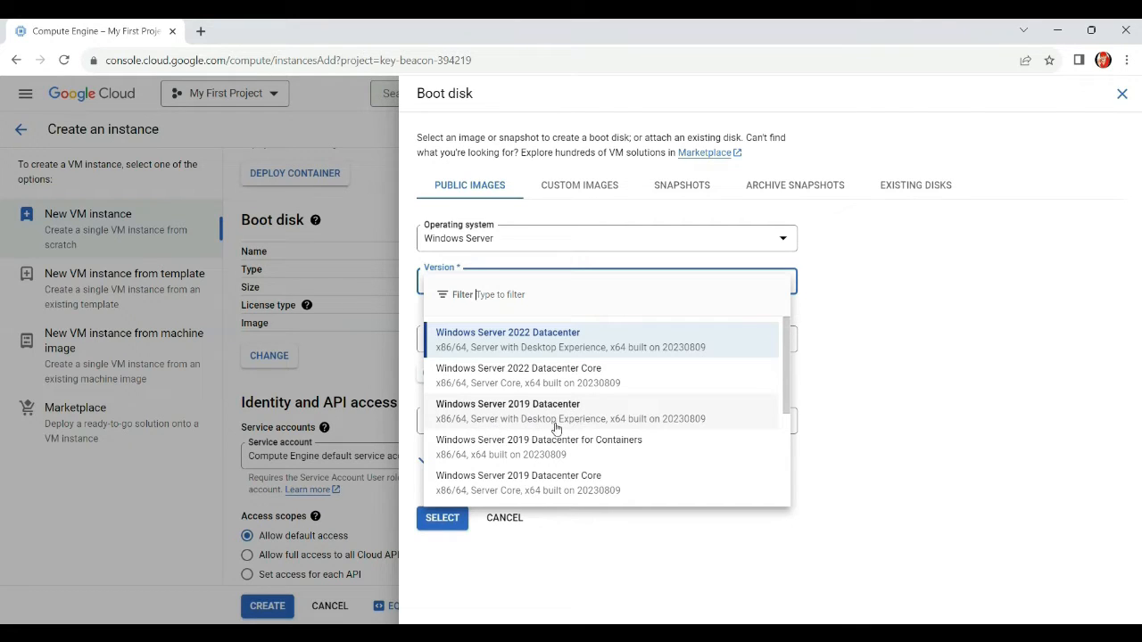
click(524, 408)
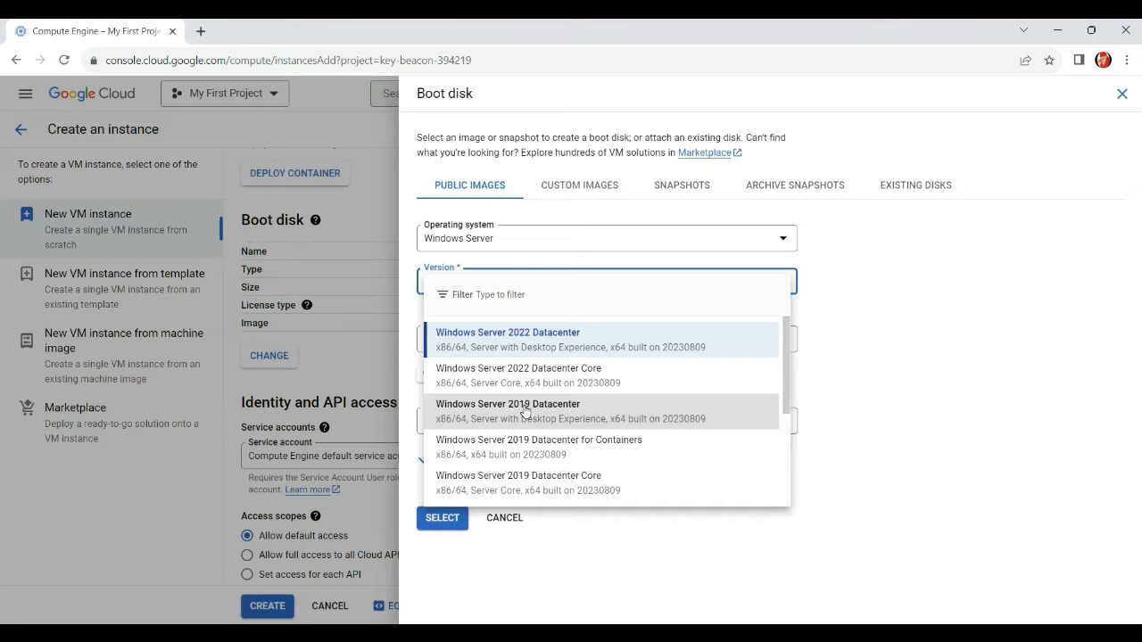
click(525, 409)
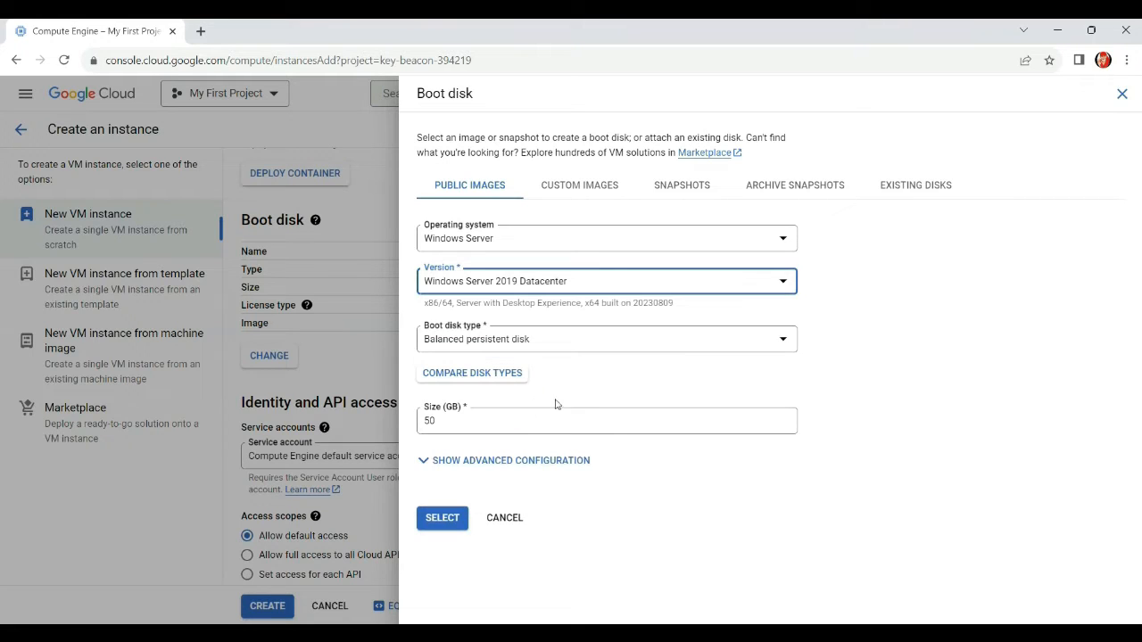
click(604, 388)
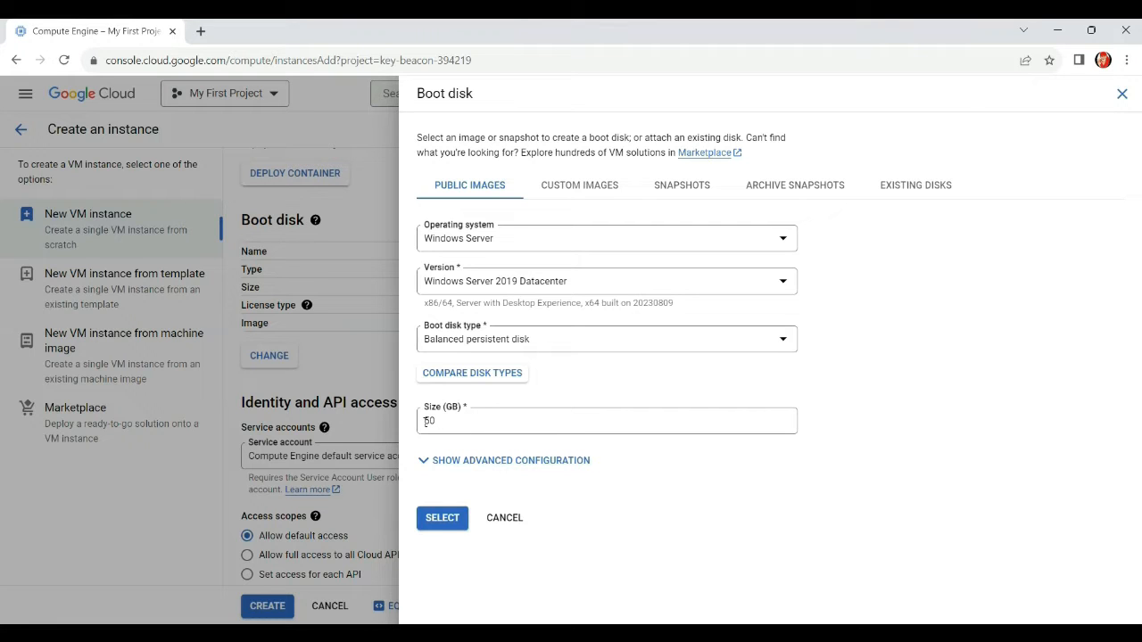
click(442, 519)
Expand the instance's advanced options and review the networking settings, network interfaces and remaining sections.
scroll(491, 450, down, 3)
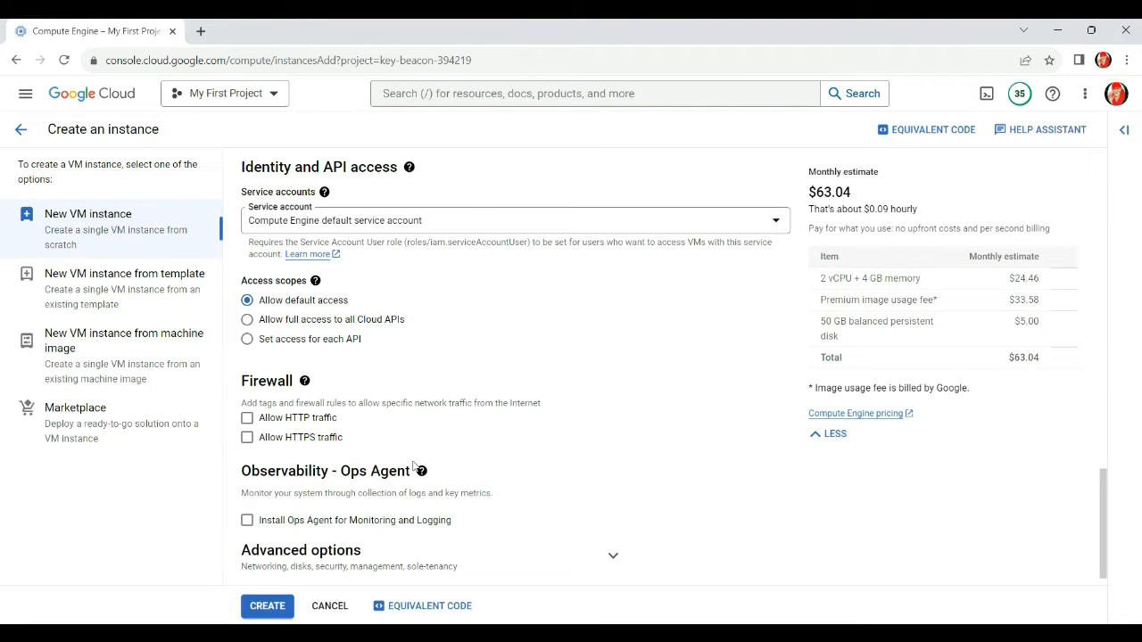
scroll(464, 464, down, 1)
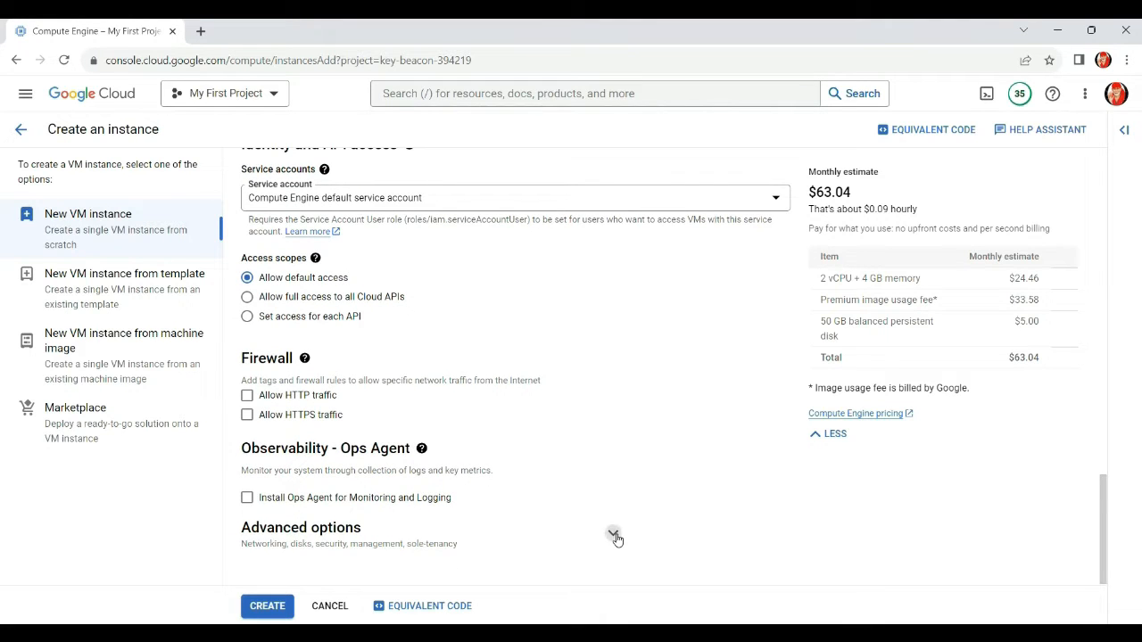
click(613, 536)
scroll(490, 481, down, 4)
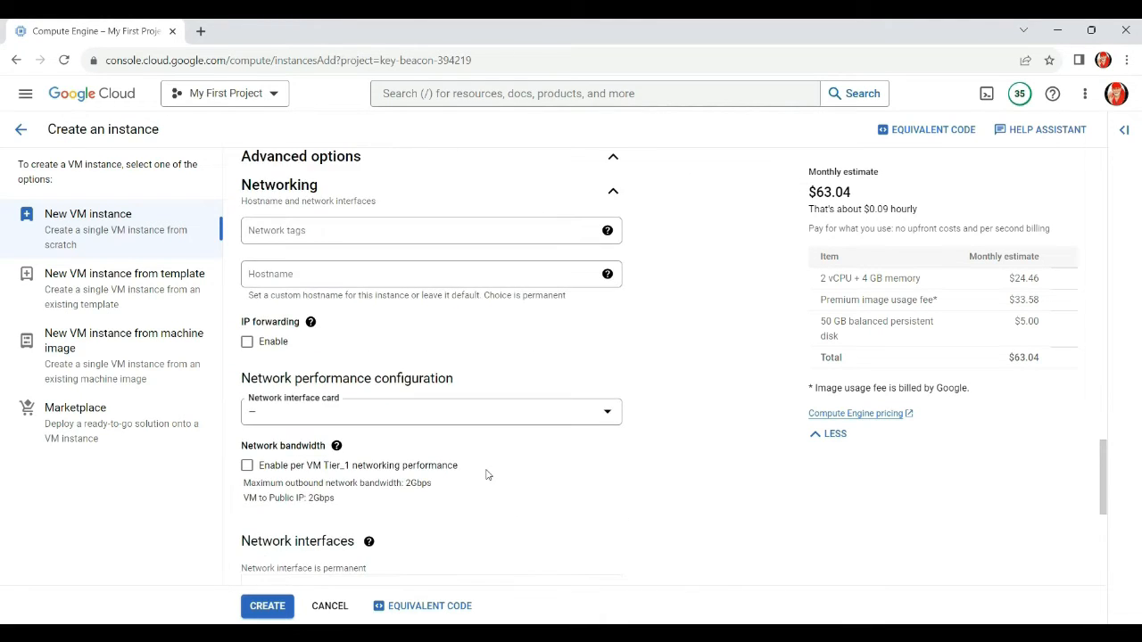
scroll(487, 475, down, 3)
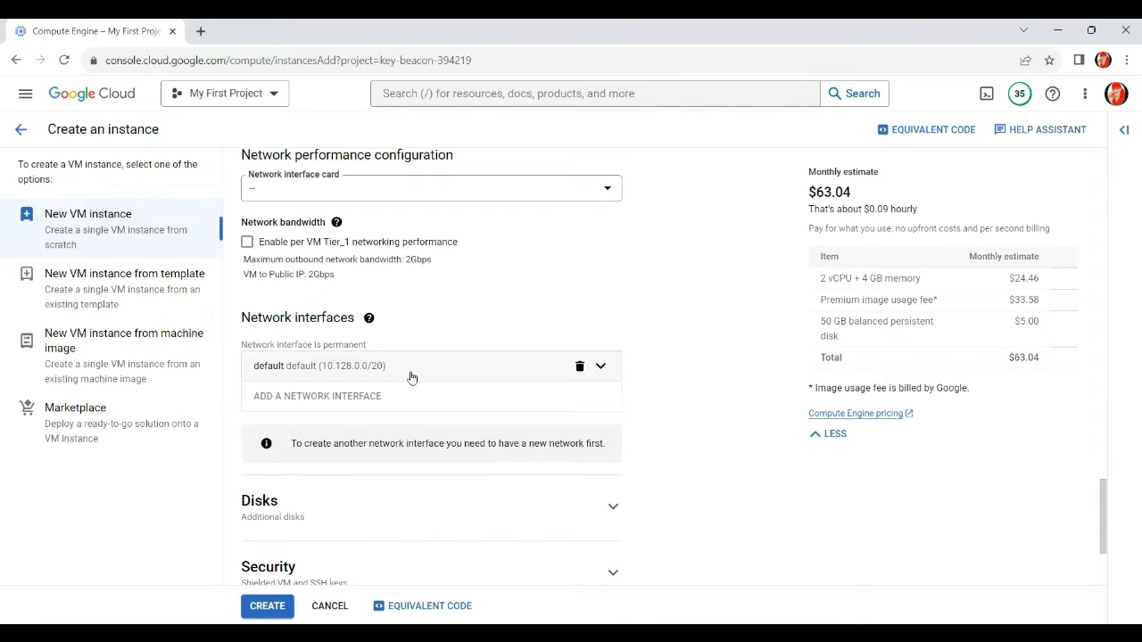
scroll(411, 376, down, 1)
scroll(438, 426, down, 1)
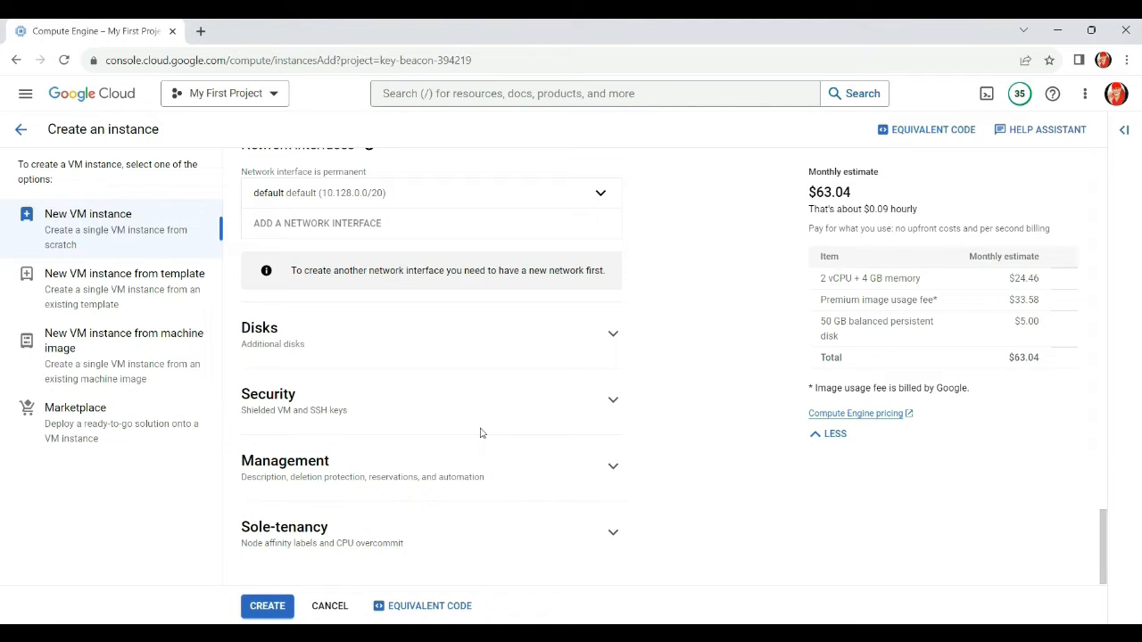
Allow HTTP and HTTPS traffic in the instance's firewall settings, create the instance and refresh the VM instances list.
scroll(480, 433, up, 7)
click(247, 298)
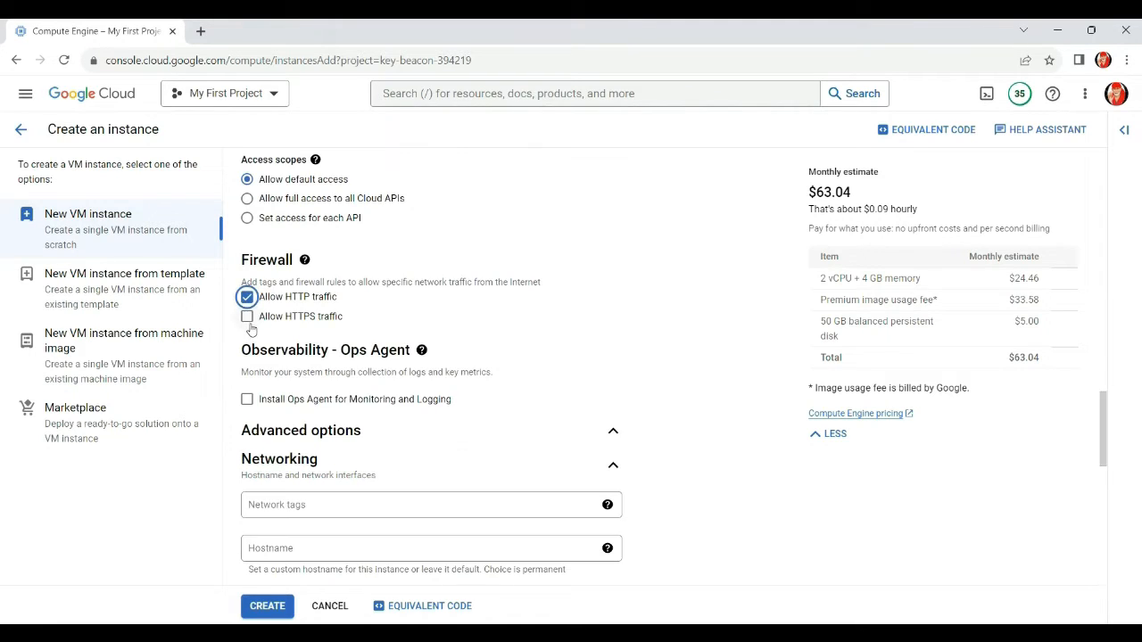
click(247, 317)
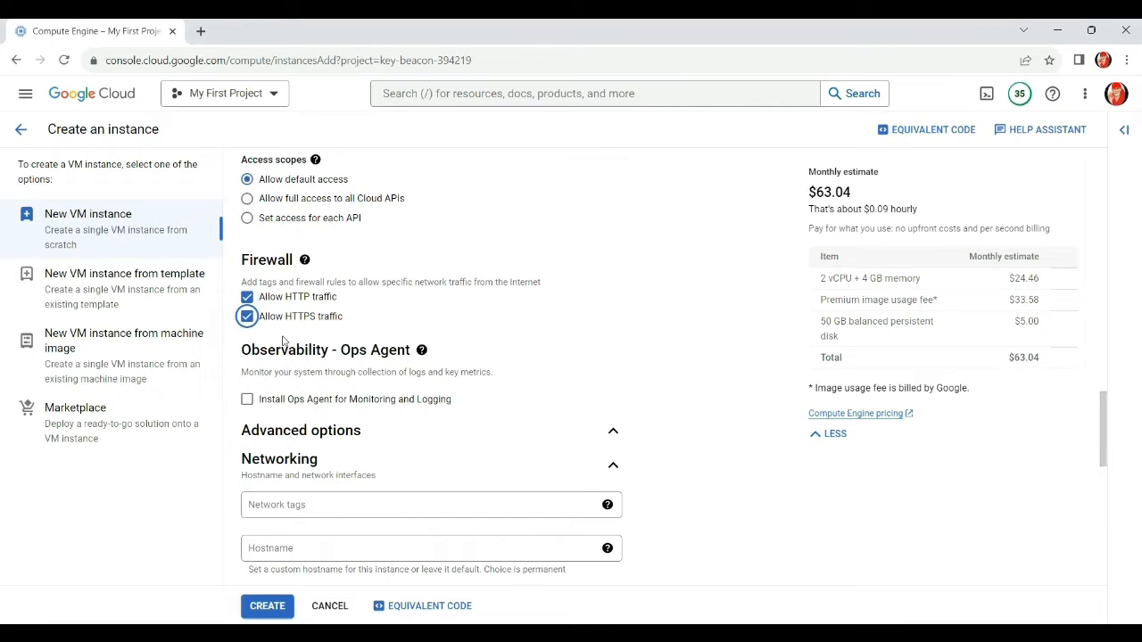
click(268, 609)
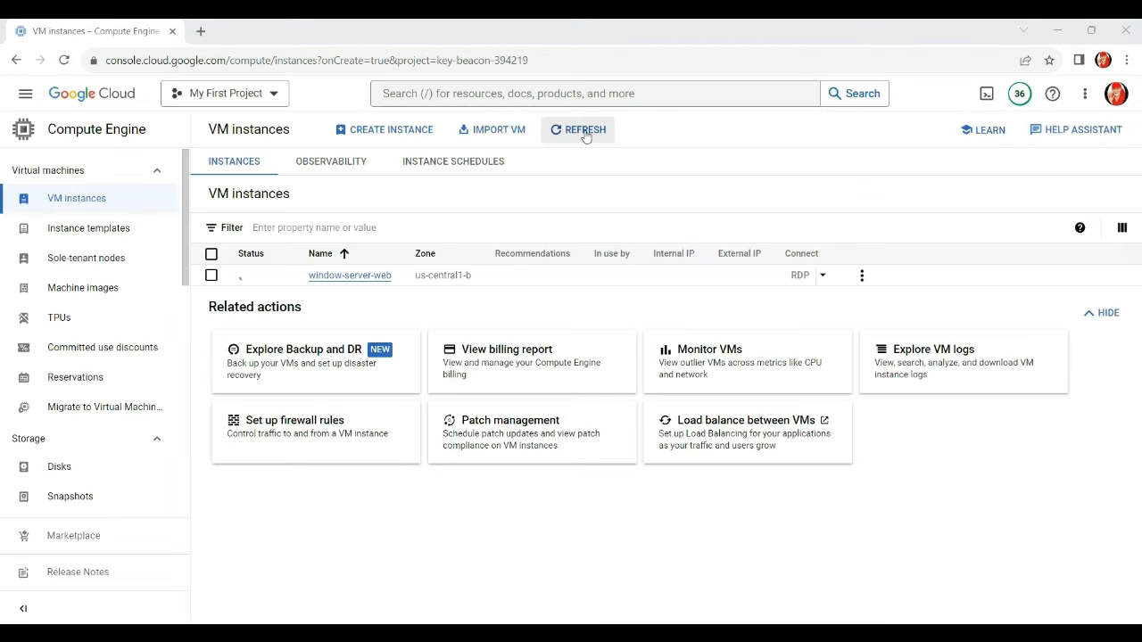
click(585, 131)
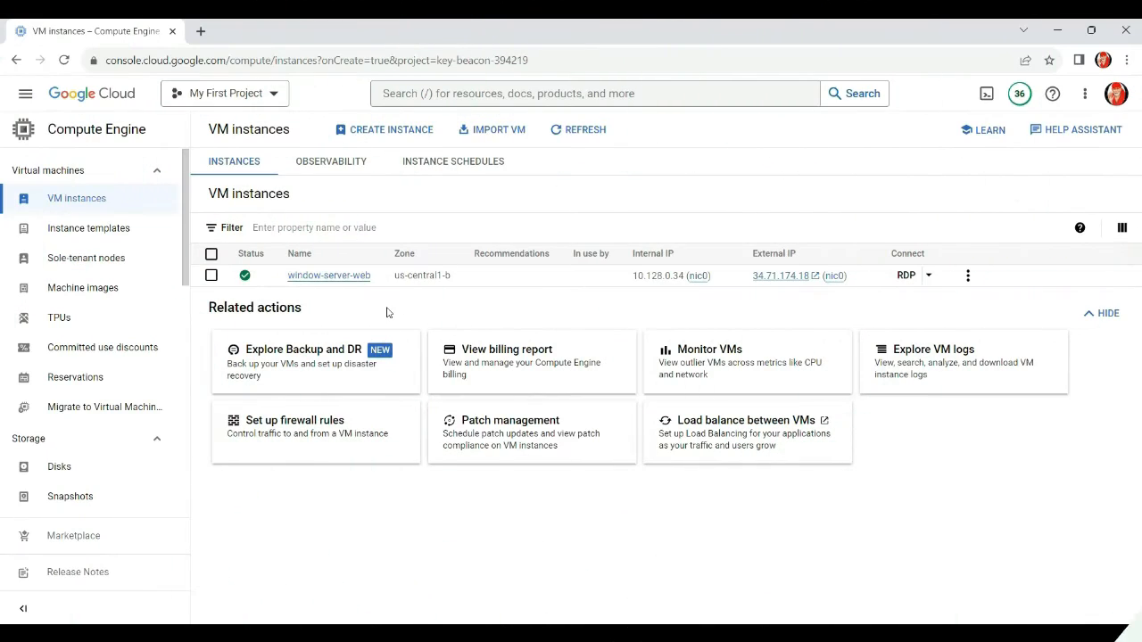
Go to the VPC network's firewall policies, dismiss the notice about the moved page and open the form for a new firewall rule.
click(25, 93)
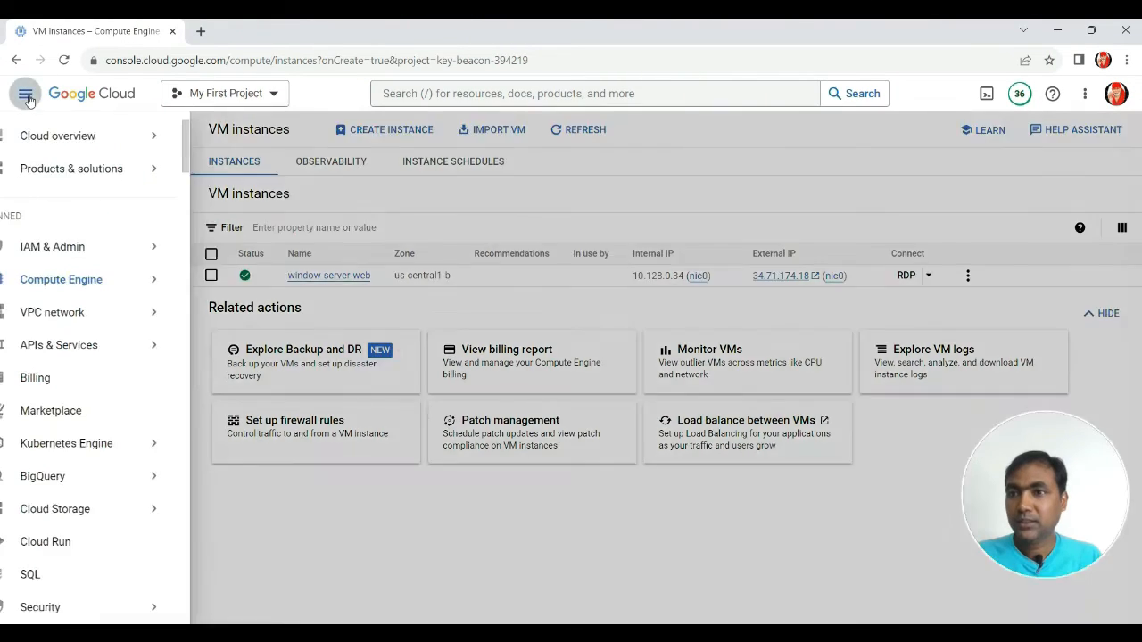
mouse_move(95, 314)
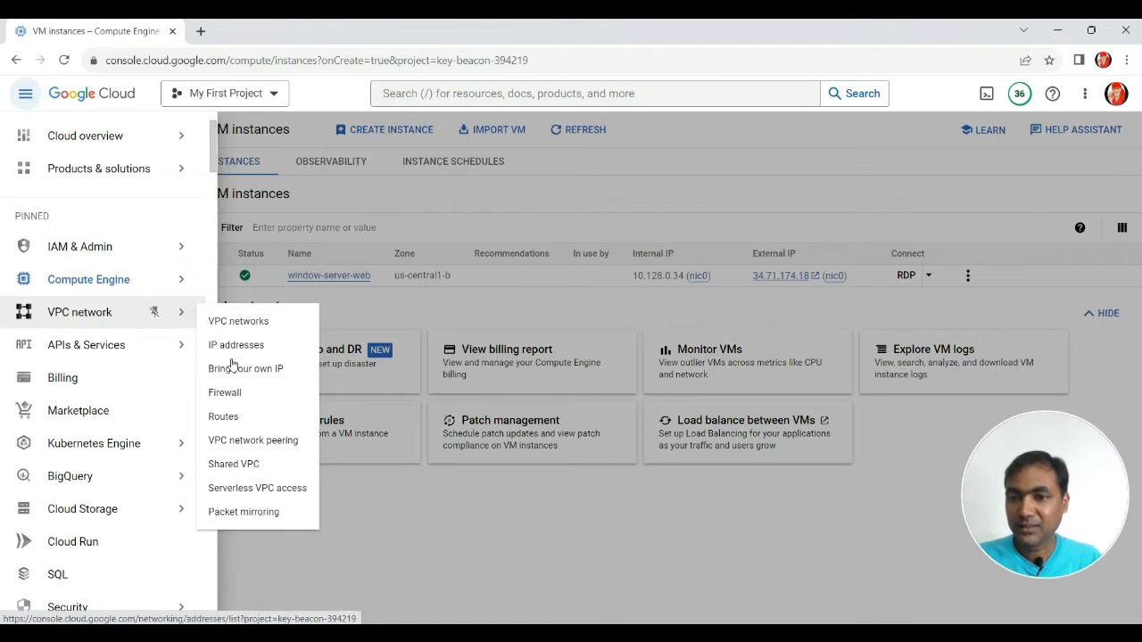
click(225, 395)
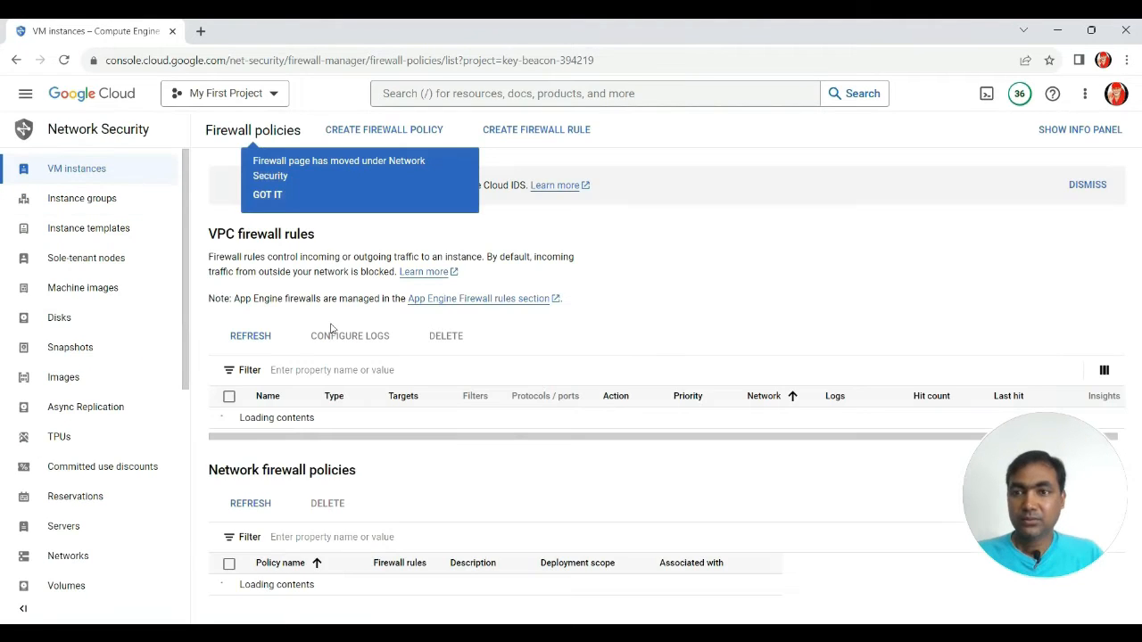
click(267, 195)
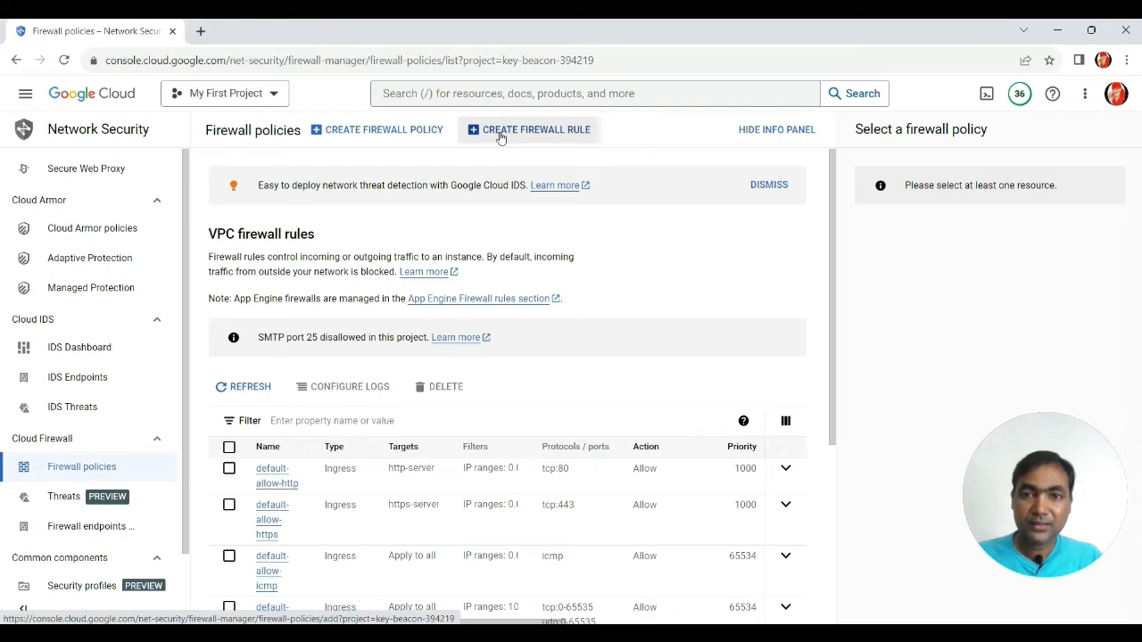
click(536, 134)
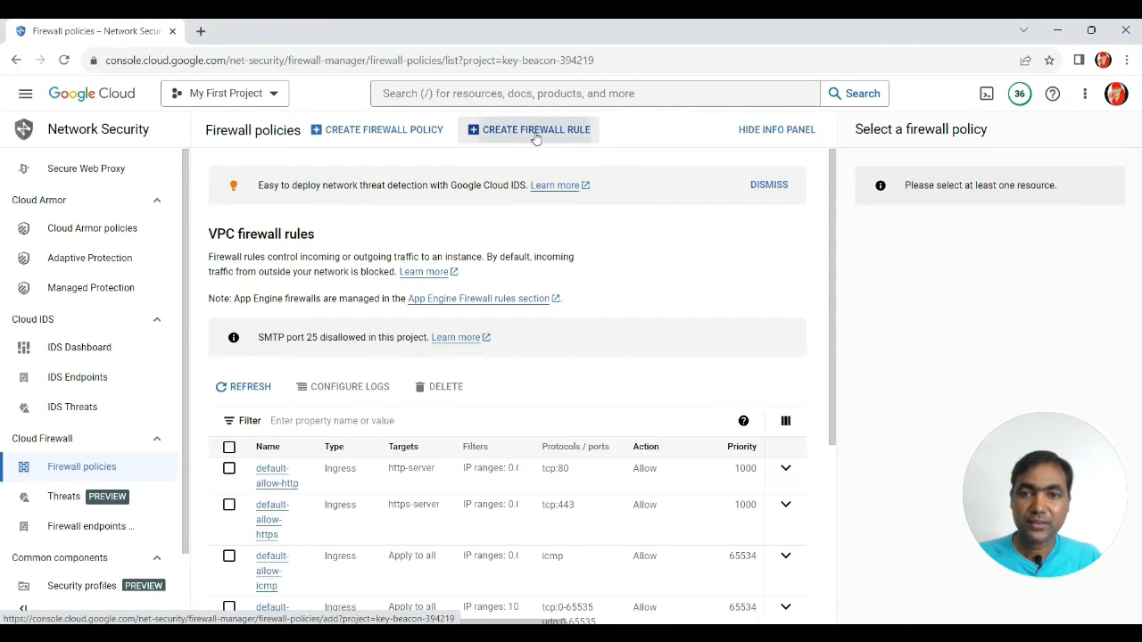
click(535, 134)
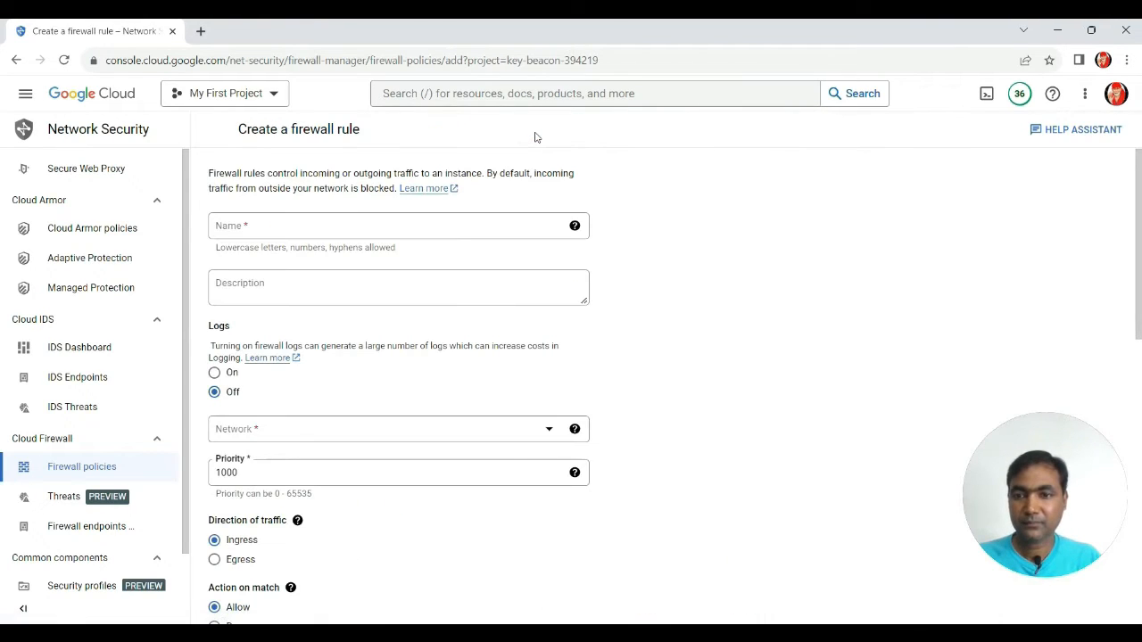
Name the new firewall rule windows-server-rdp-port-access.
click(243, 225)
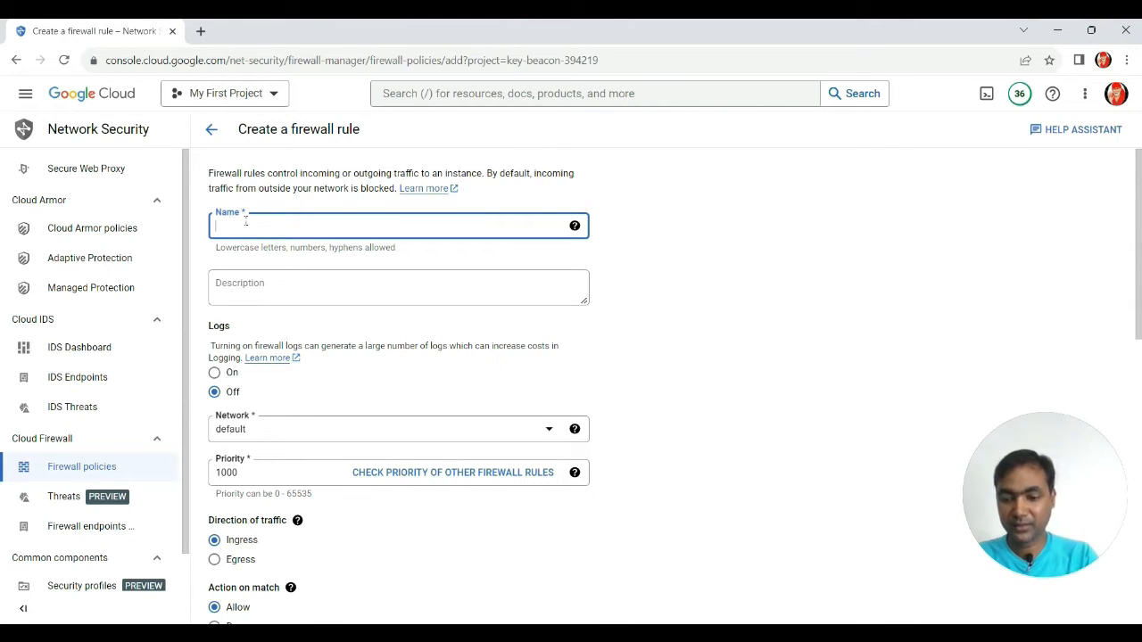
text(windows-server-rdp-port-access)
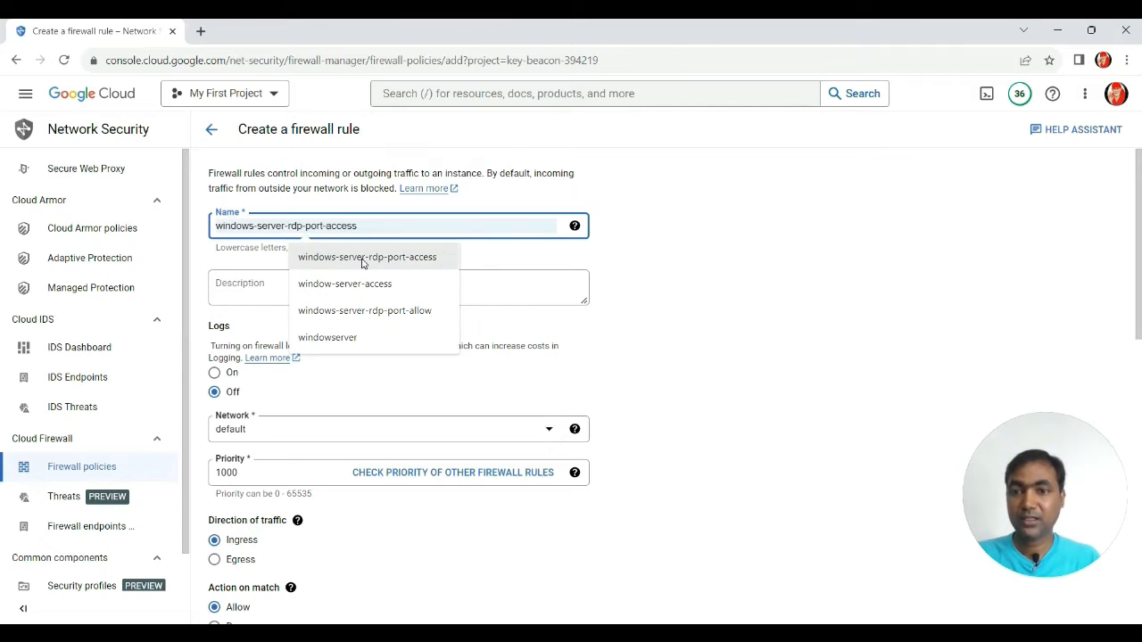
click(364, 260)
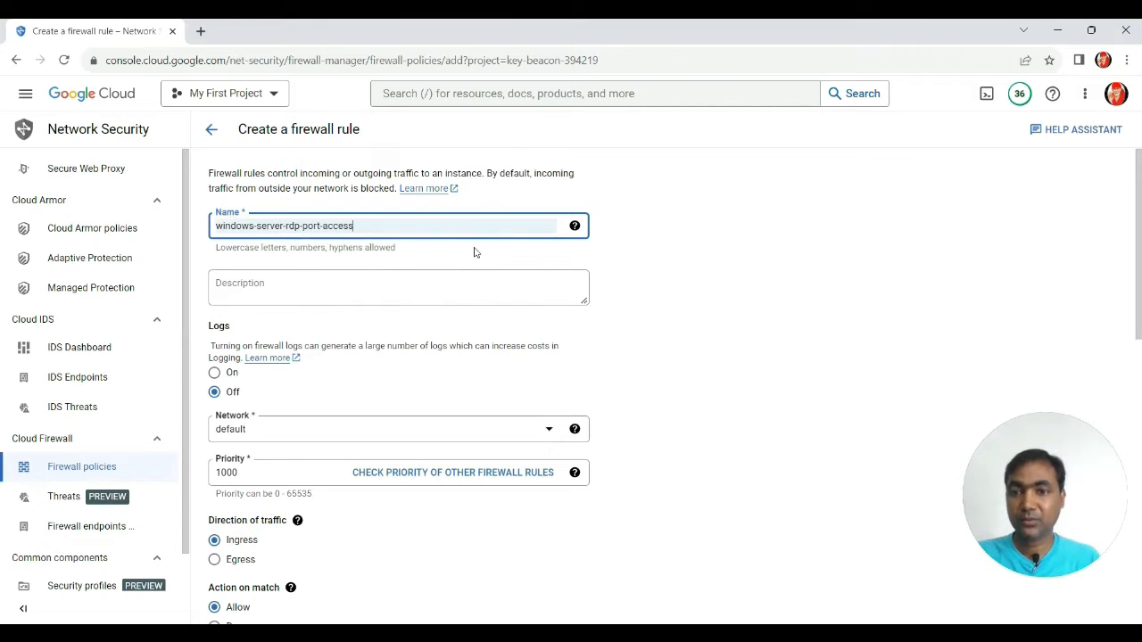
click(445, 343)
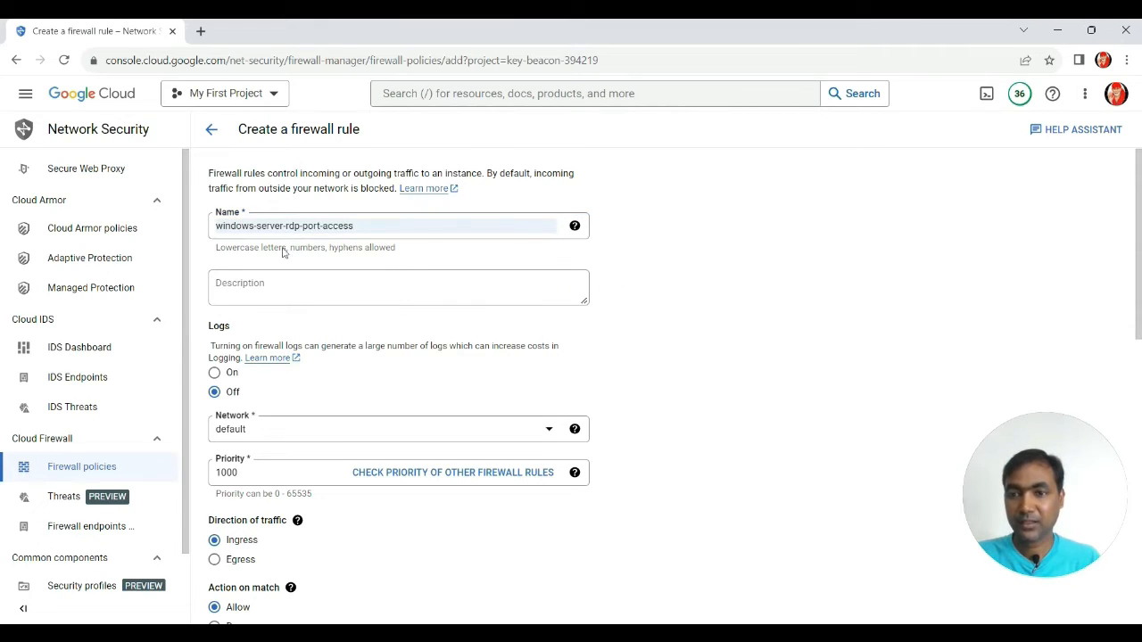
Set the rule's targets to a specified service account and choose the Compute Engine default service account.
scroll(370, 344, down, 4)
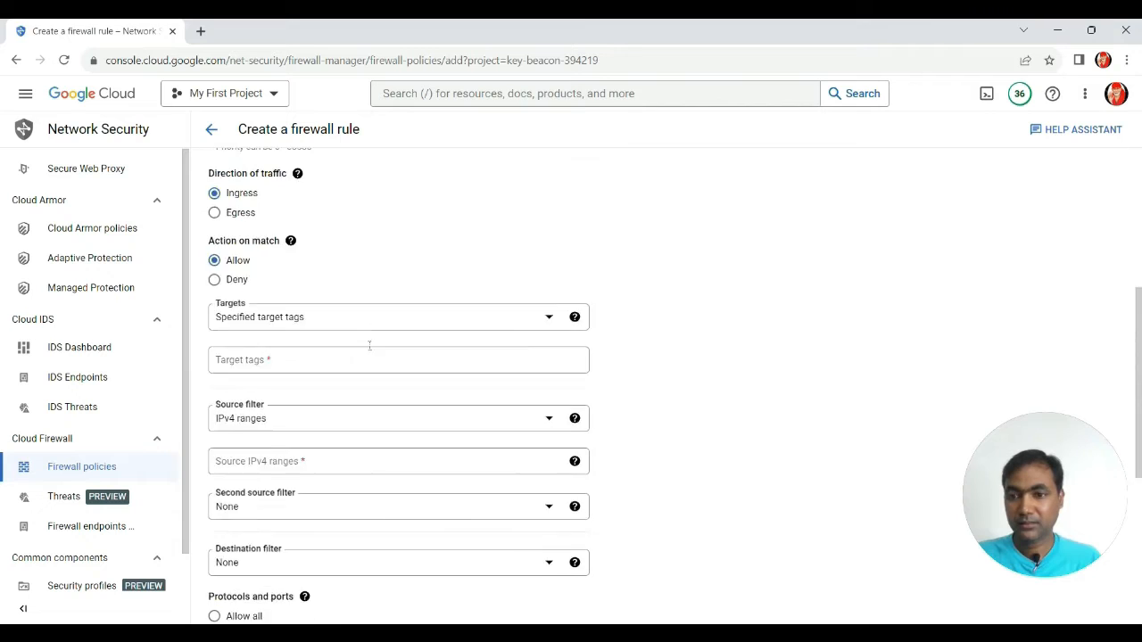
click(338, 294)
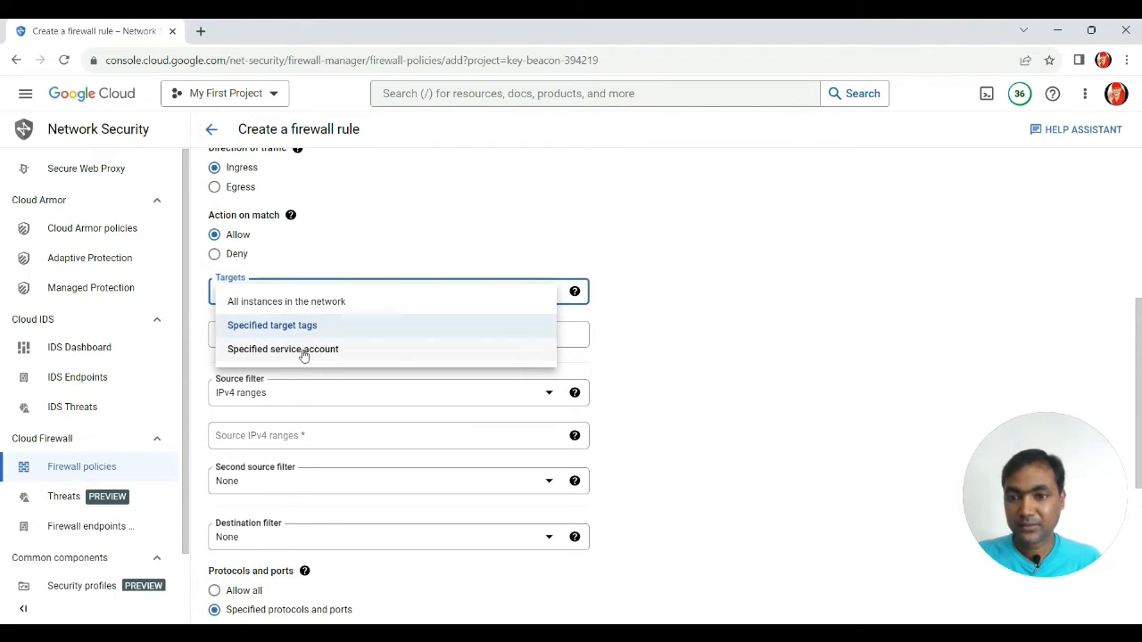
click(302, 349)
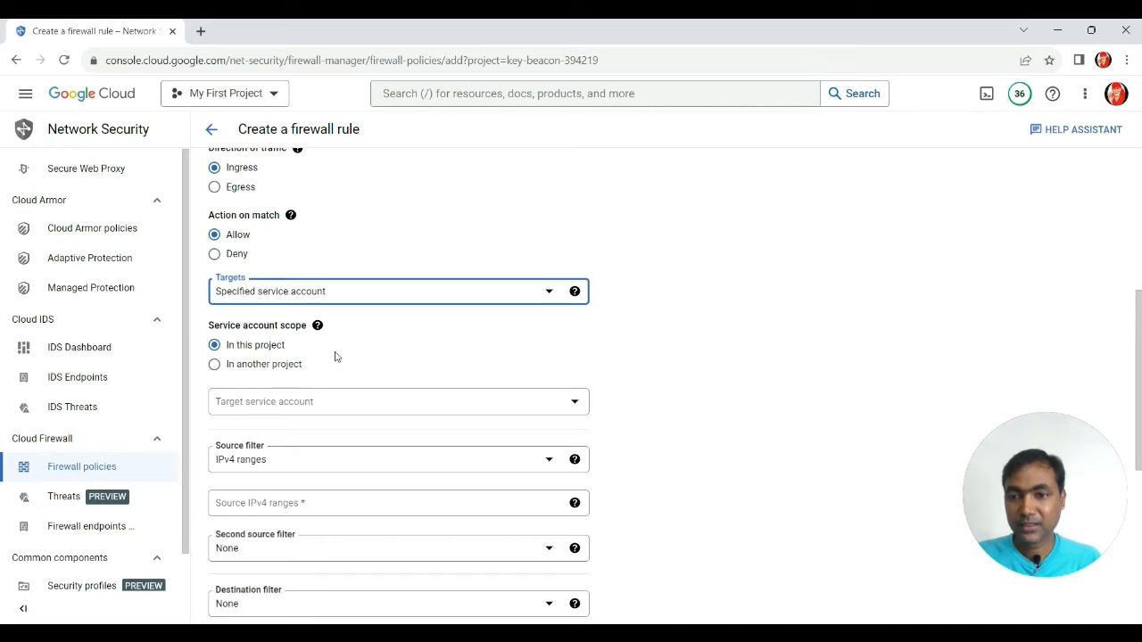
click(343, 405)
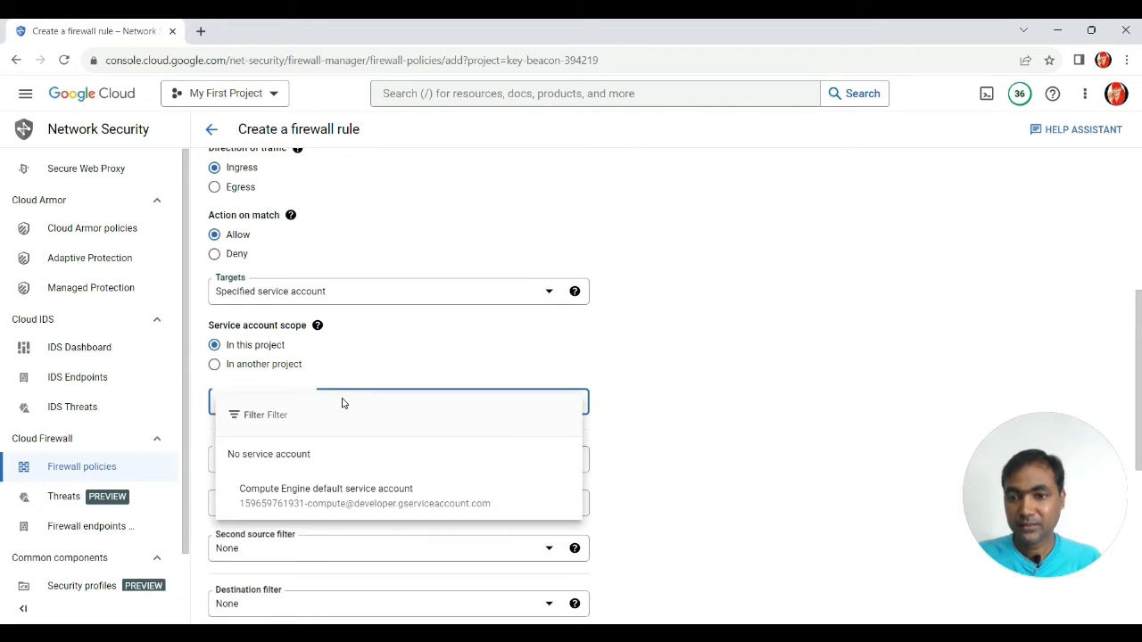
click(303, 497)
Set the rule's source IPv4 range to 0.0.0.0/0.
scroll(382, 429, down, 2)
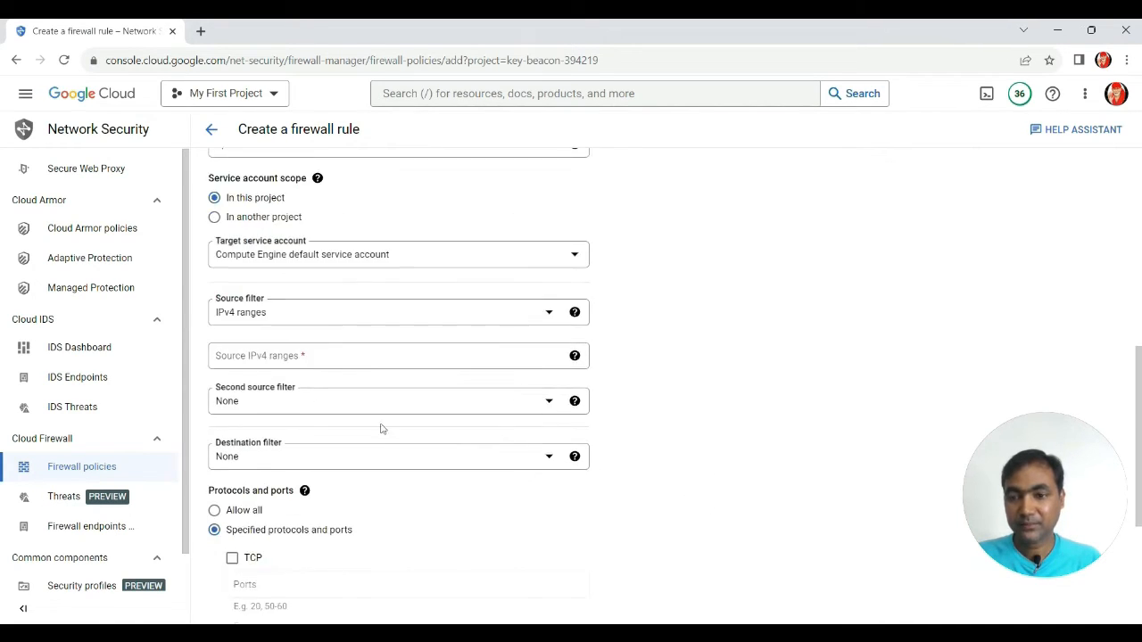
click(239, 355)
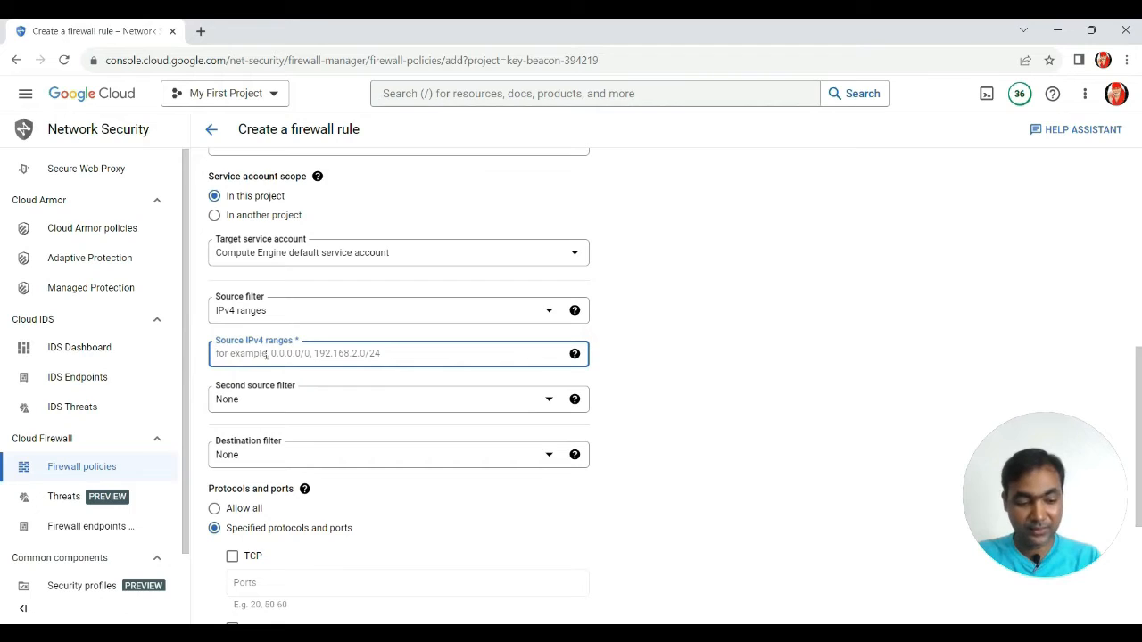
text(0.0.0.0/0)
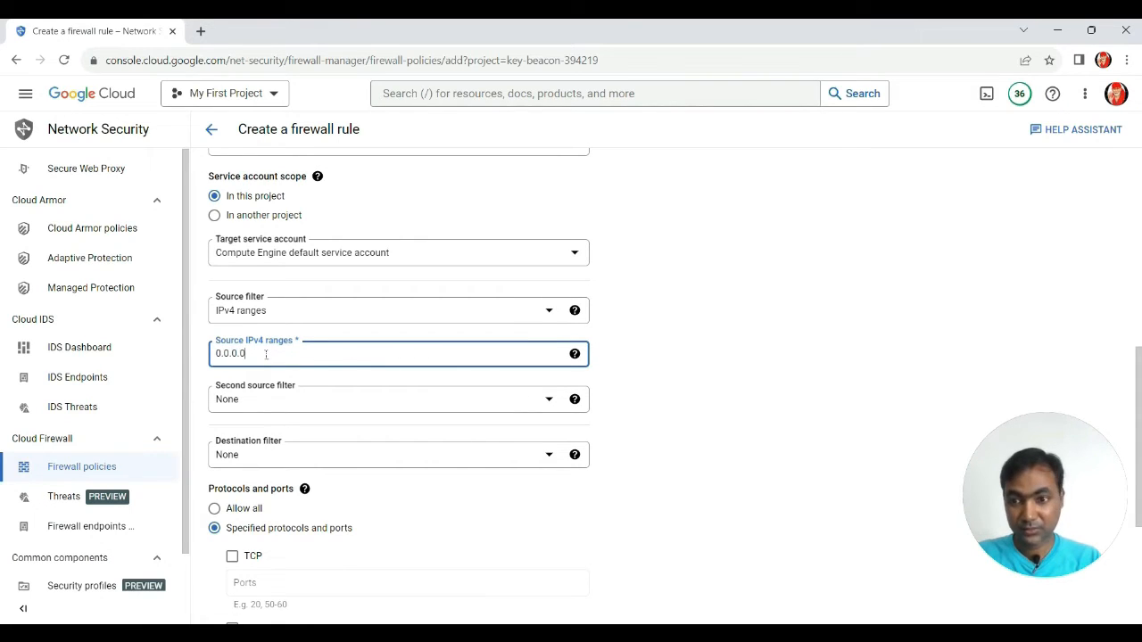
click(671, 413)
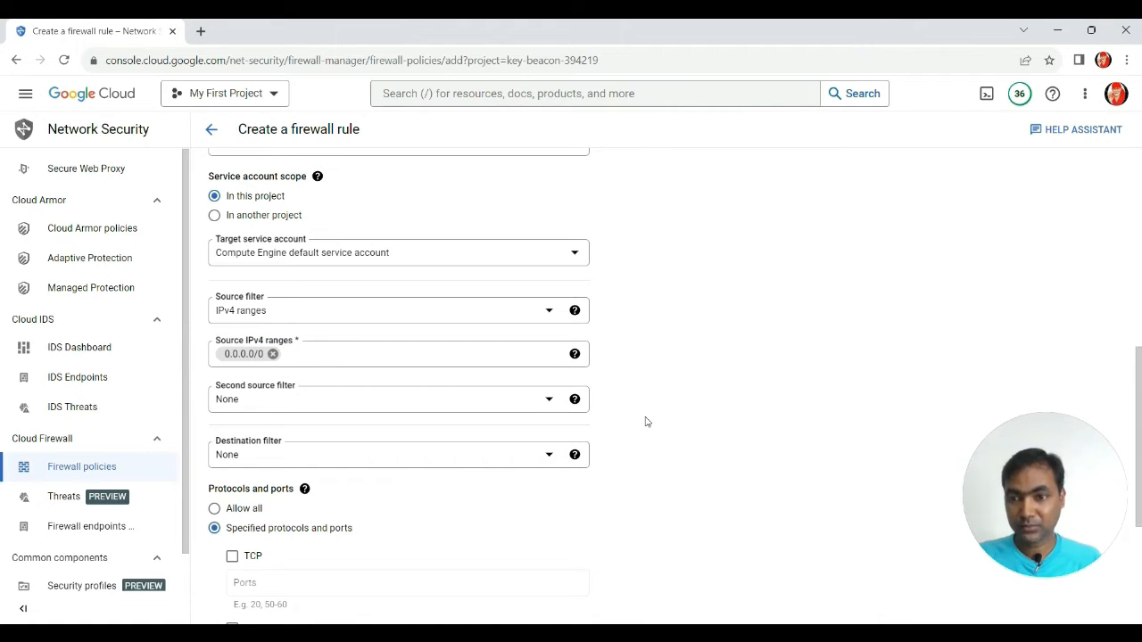
Try restricting the rule to specified protocols and ports with TCP and UDP enabled.
scroll(647, 421, down, 2)
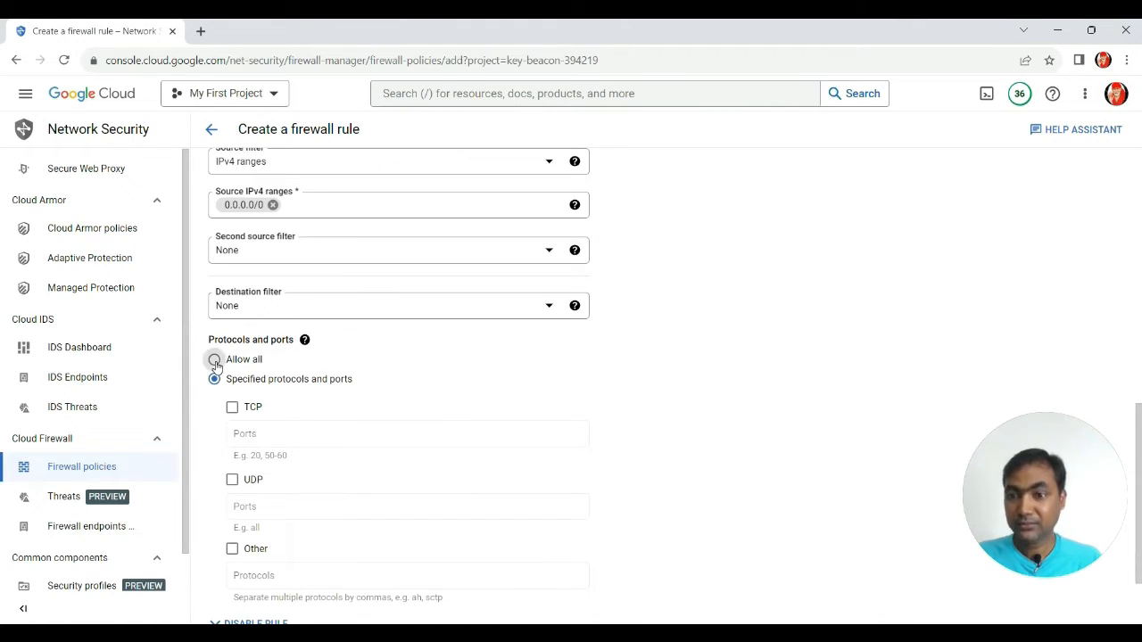
click(215, 360)
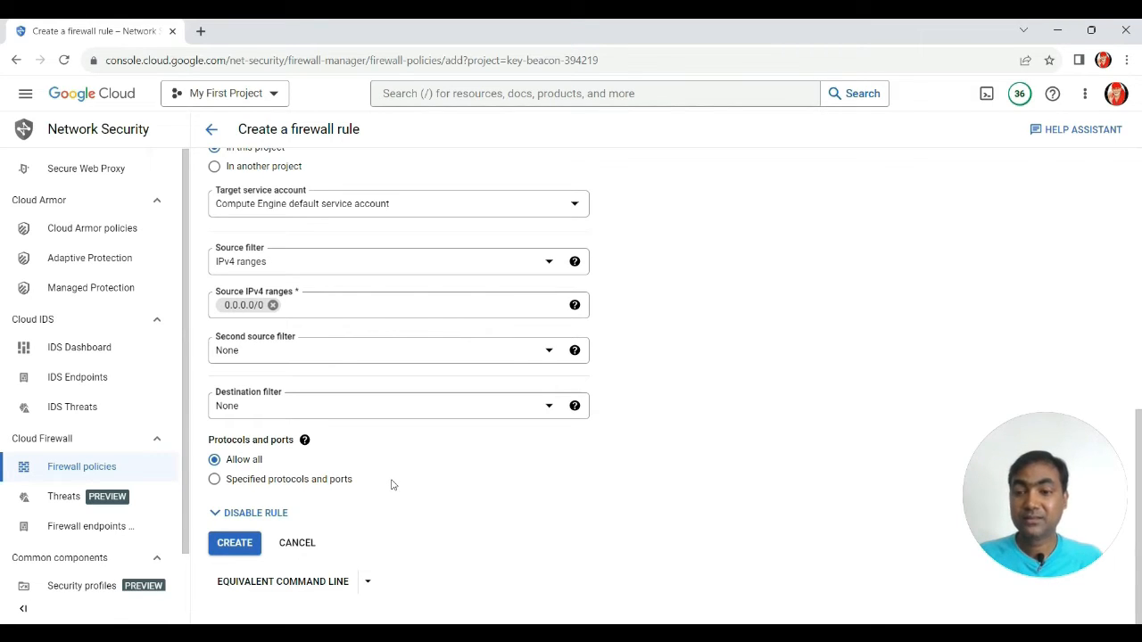
click(215, 480)
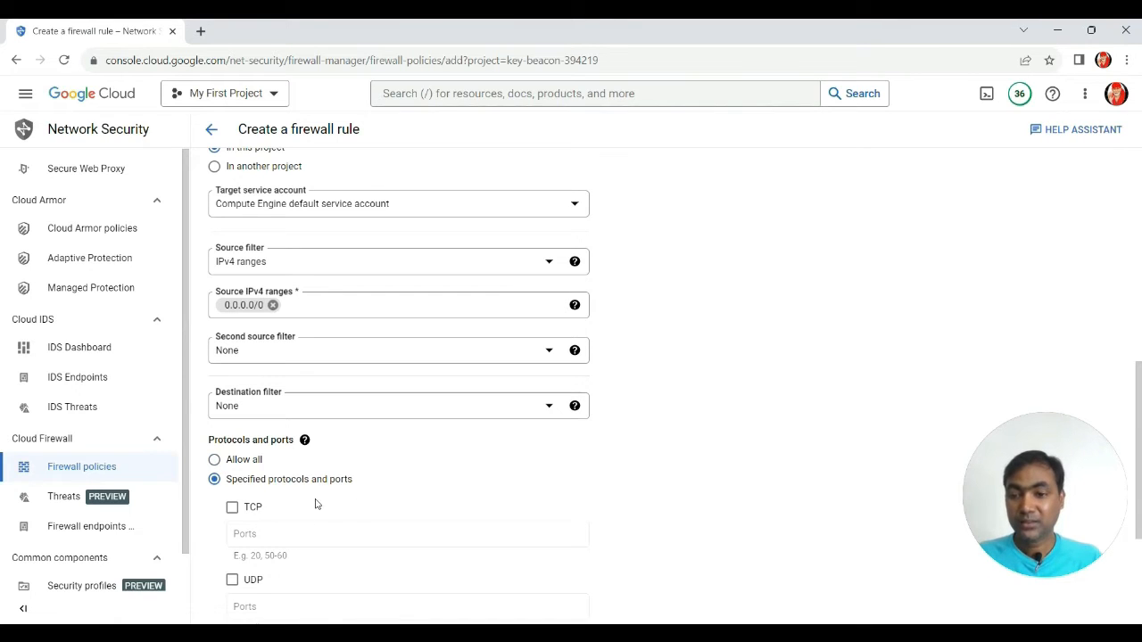
scroll(354, 511, down, 1)
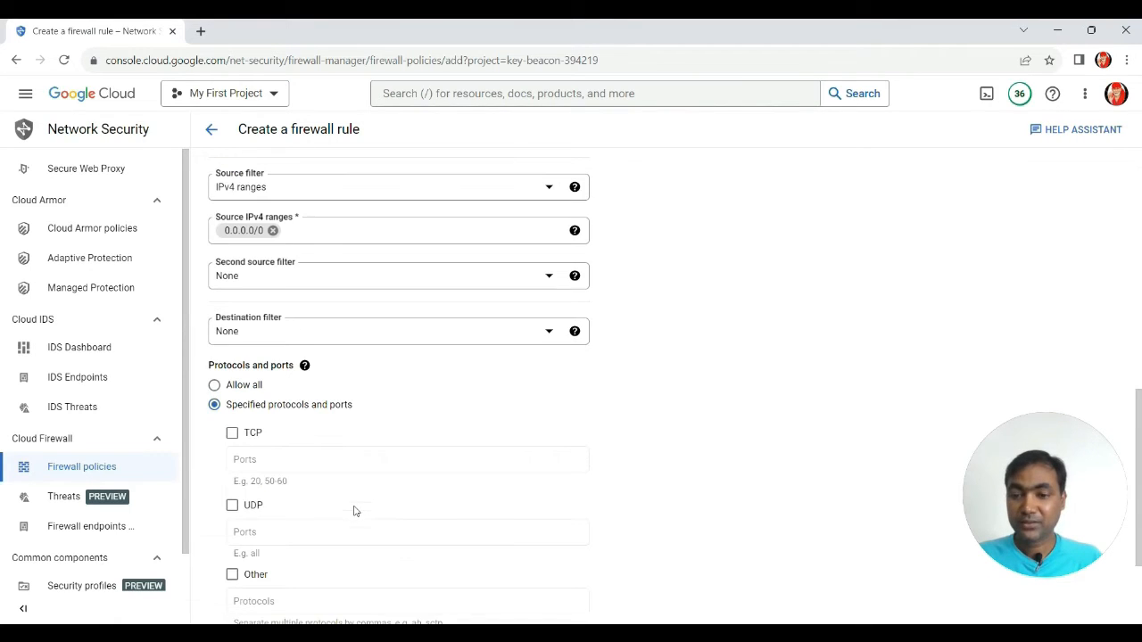
click(233, 434)
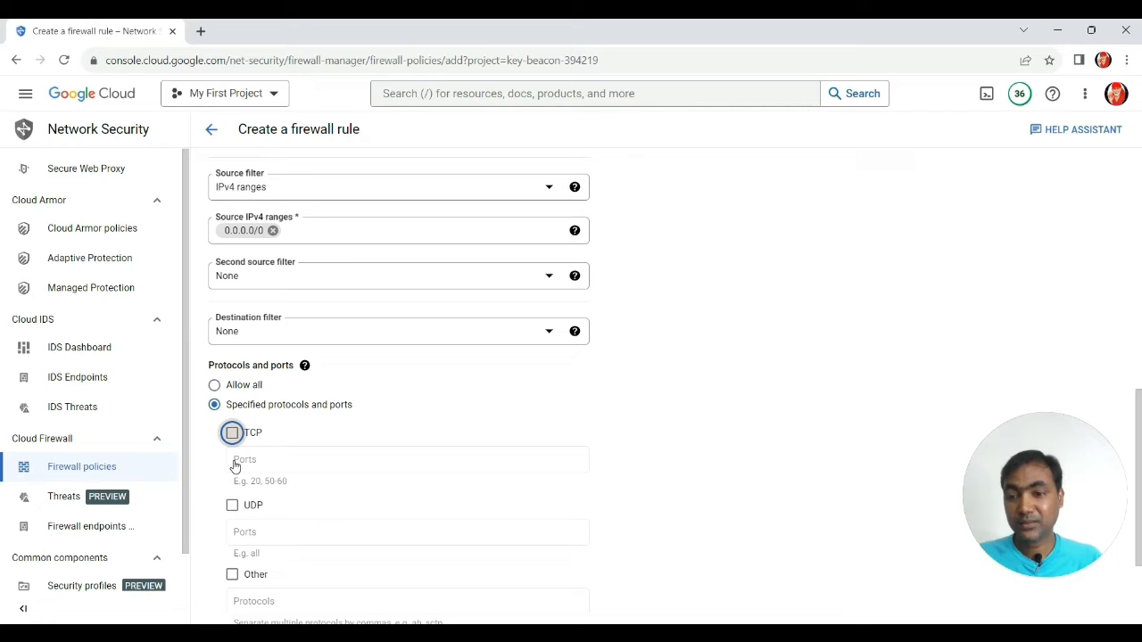
click(232, 505)
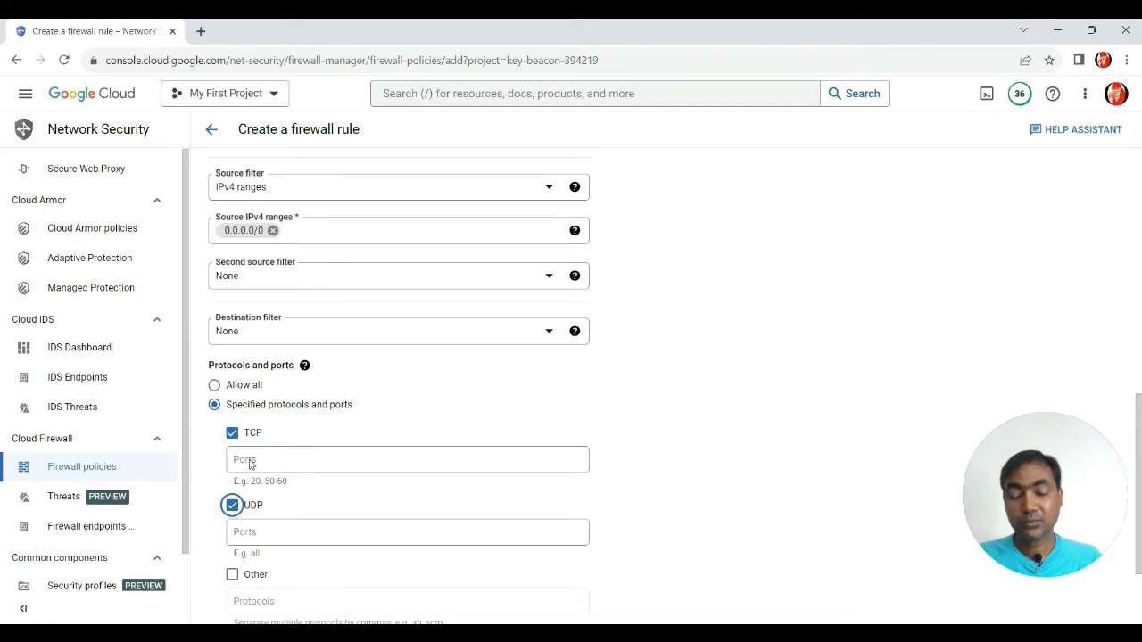
scroll(285, 462, down, 2)
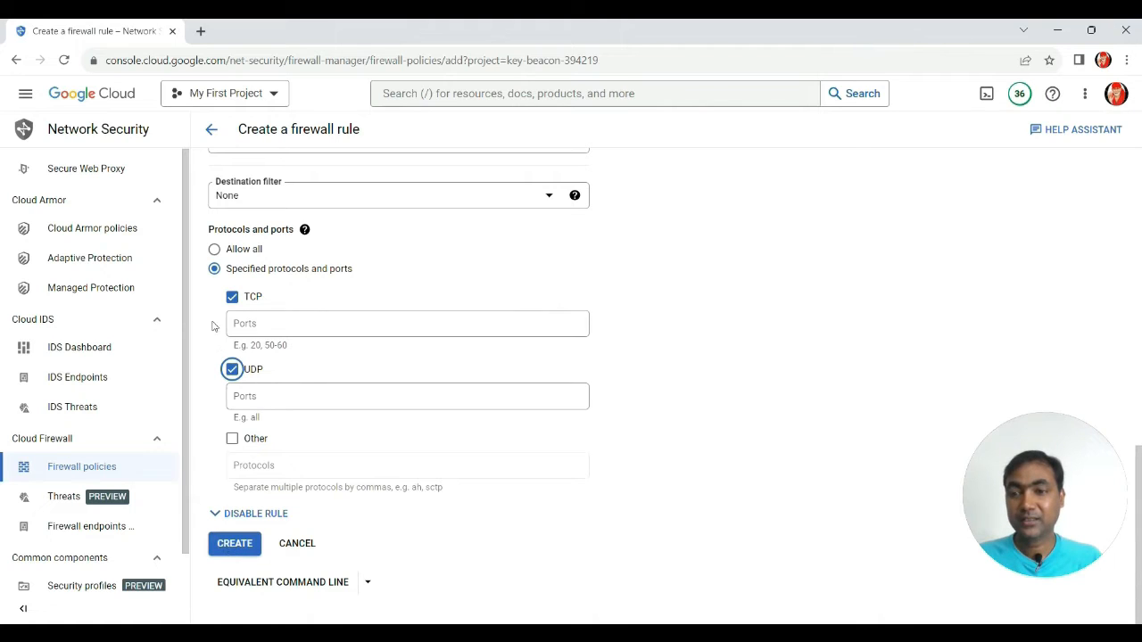
Allow all protocols and ports, create the firewall rule and check it in the VPC firewall rules list.
click(214, 252)
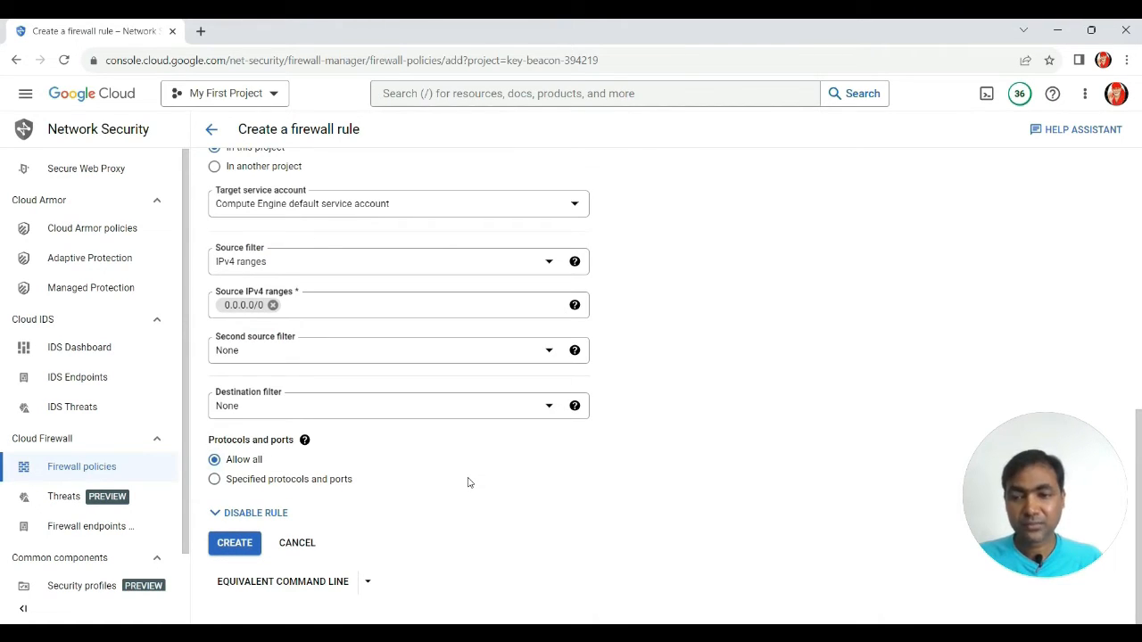
click(236, 545)
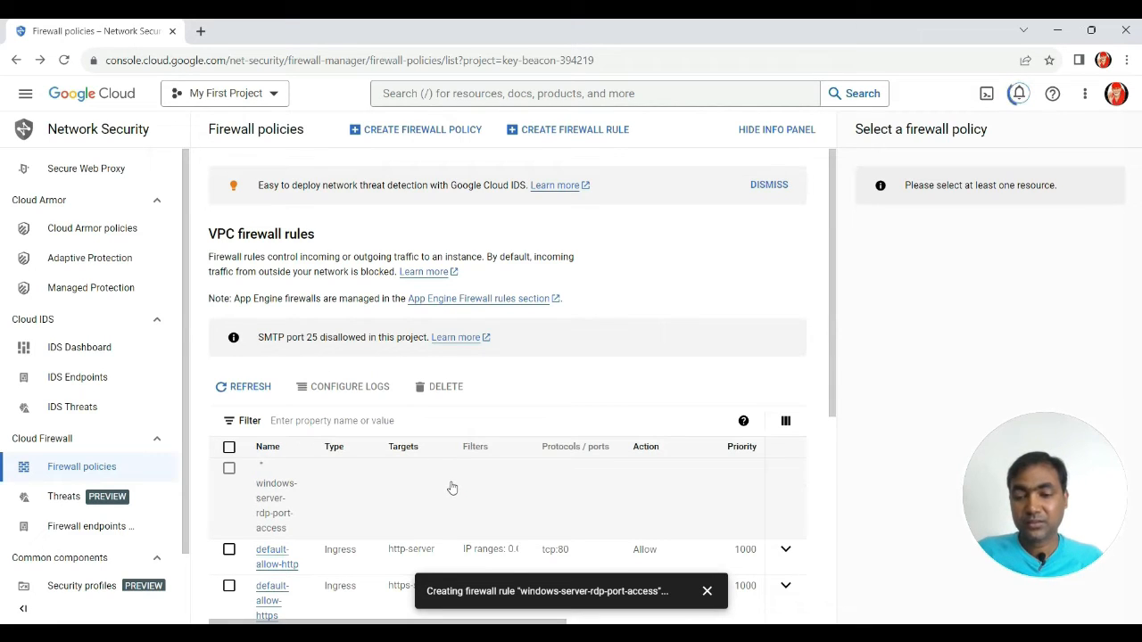
scroll(290, 403, down, 2)
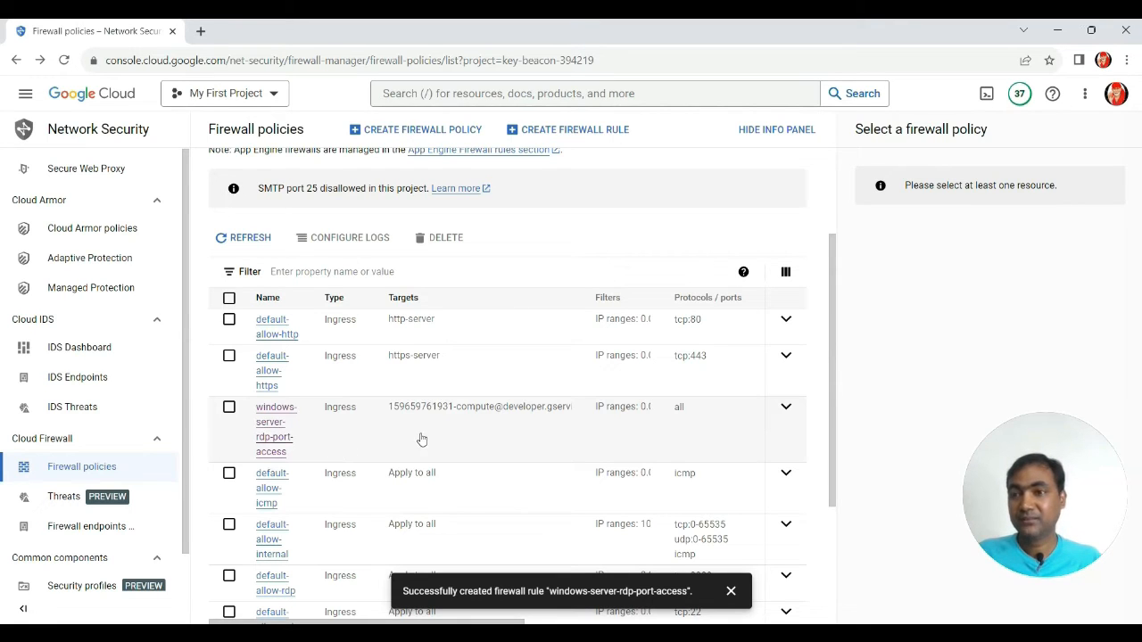
Select the window-server-web instance in Compute Engine's VM instances, set a new Windows password under the proposed username and copy that password.
click(28, 97)
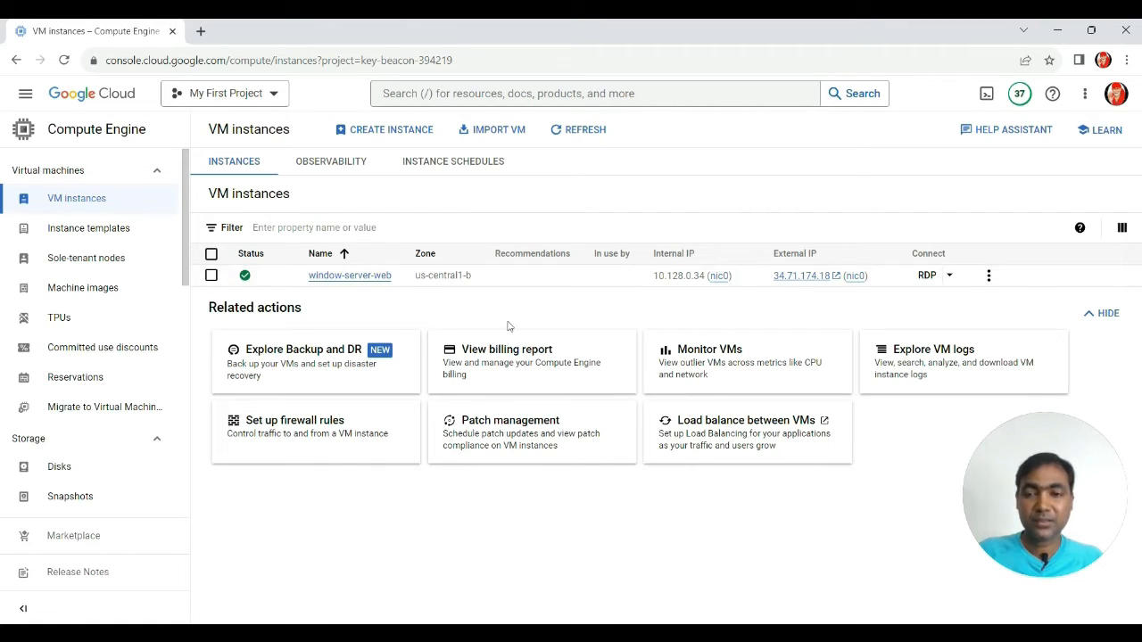
click(211, 276)
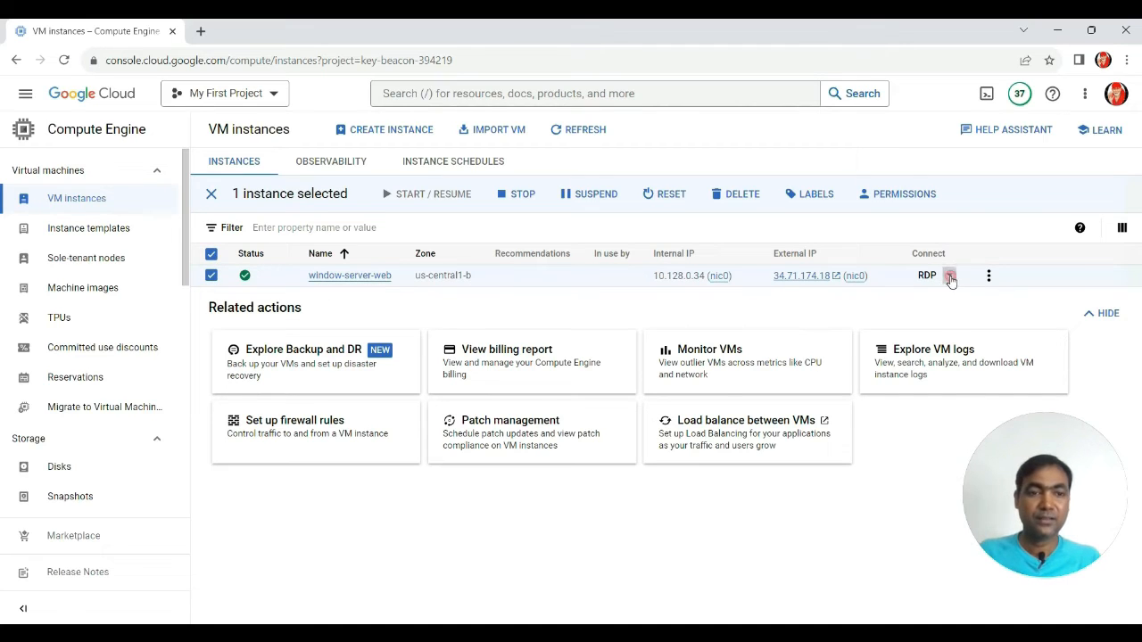
click(950, 276)
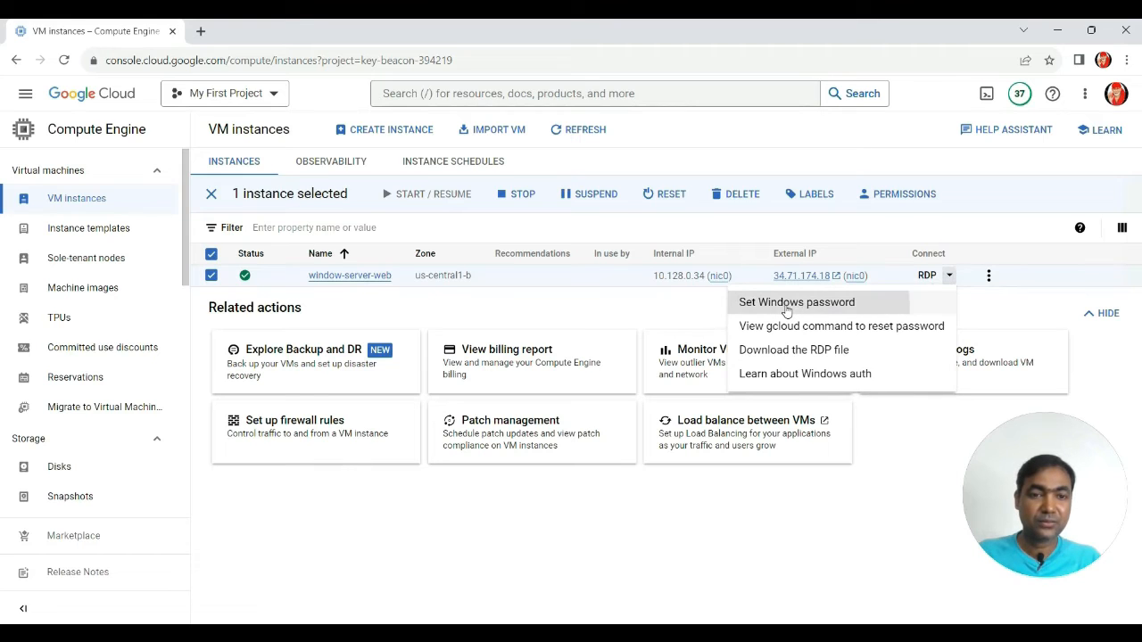
click(786, 303)
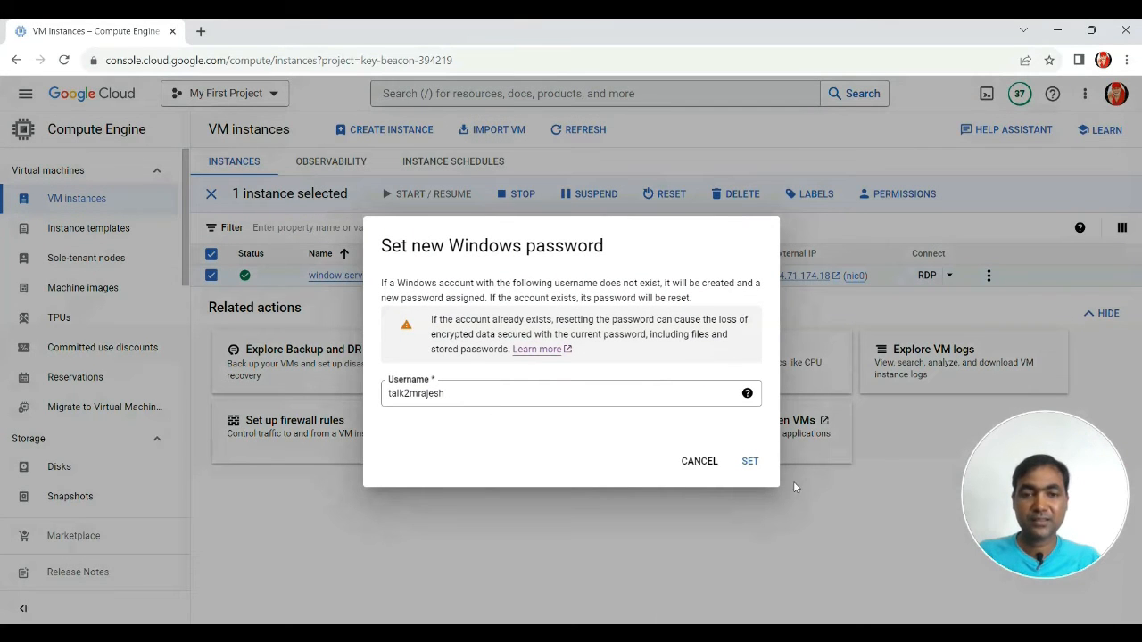
click(751, 464)
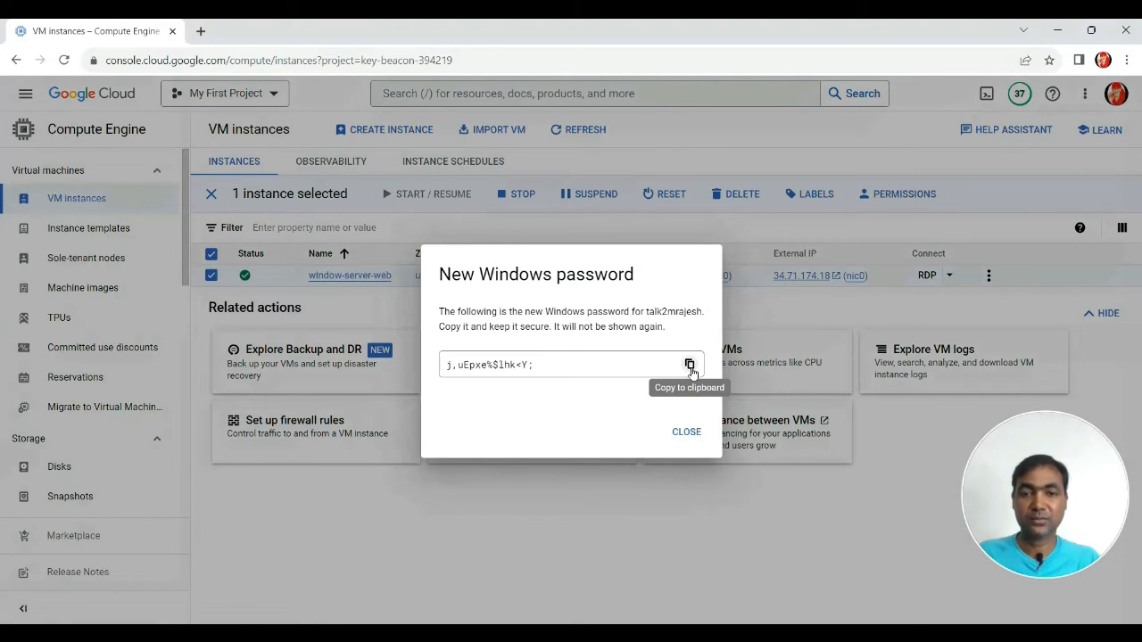
click(690, 367)
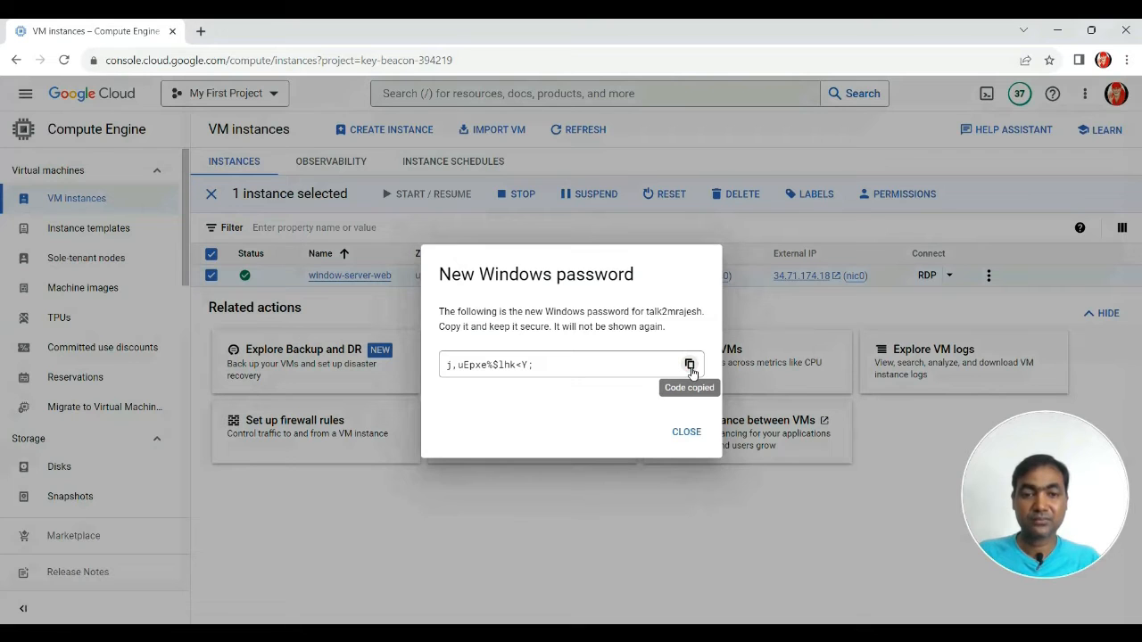
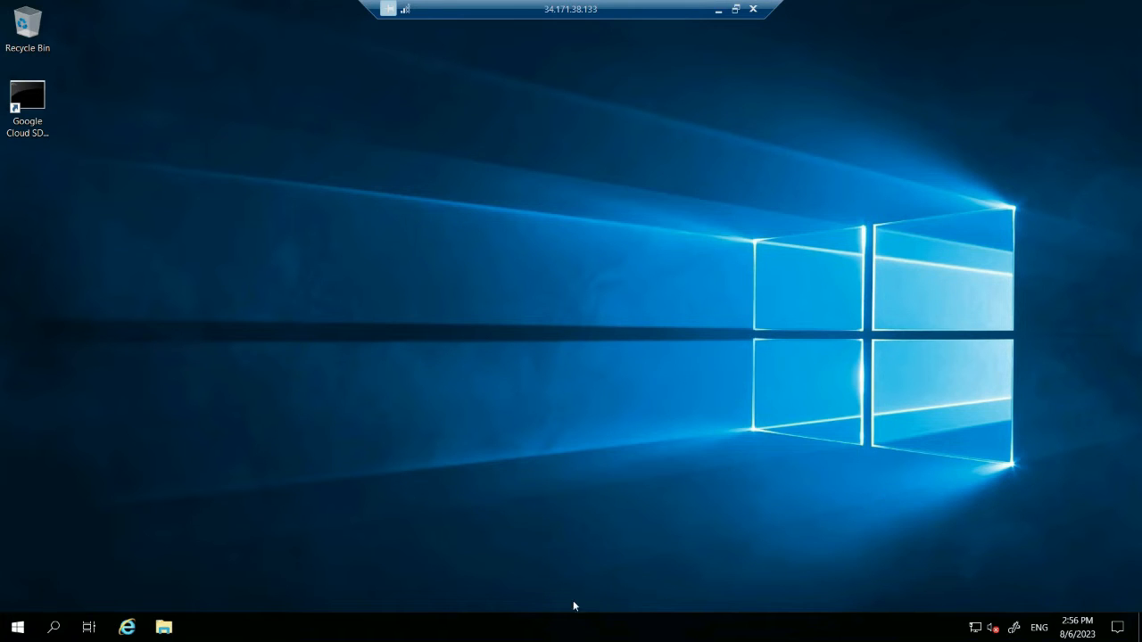
Switch to the remote Windows Server desktop, search for "server" and open Server Manager.
click(54, 627)
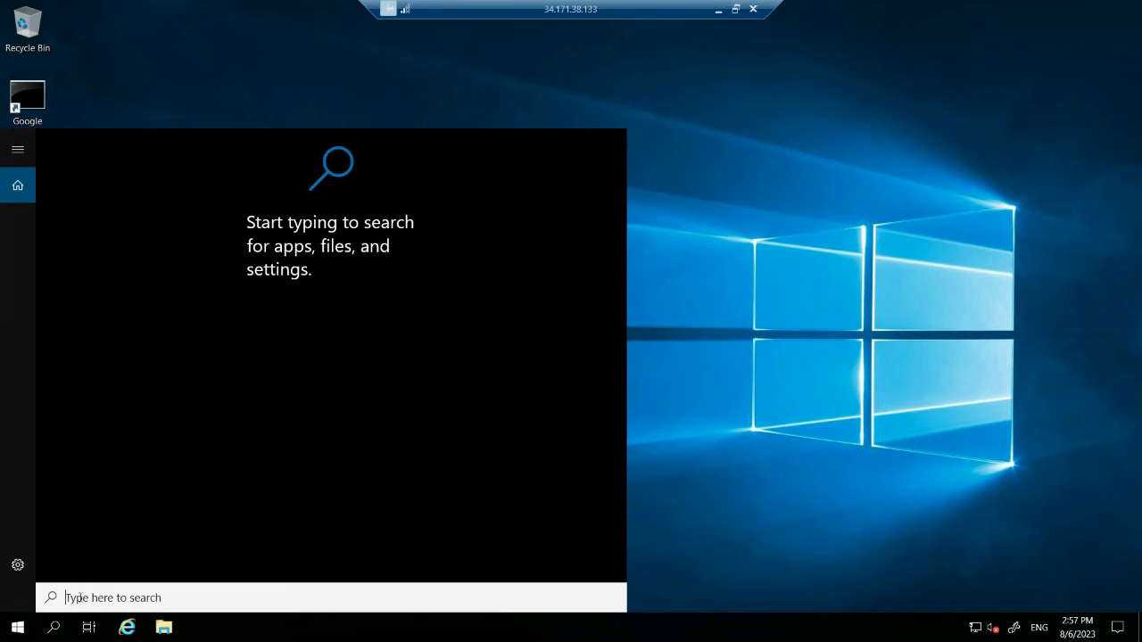
text(server)
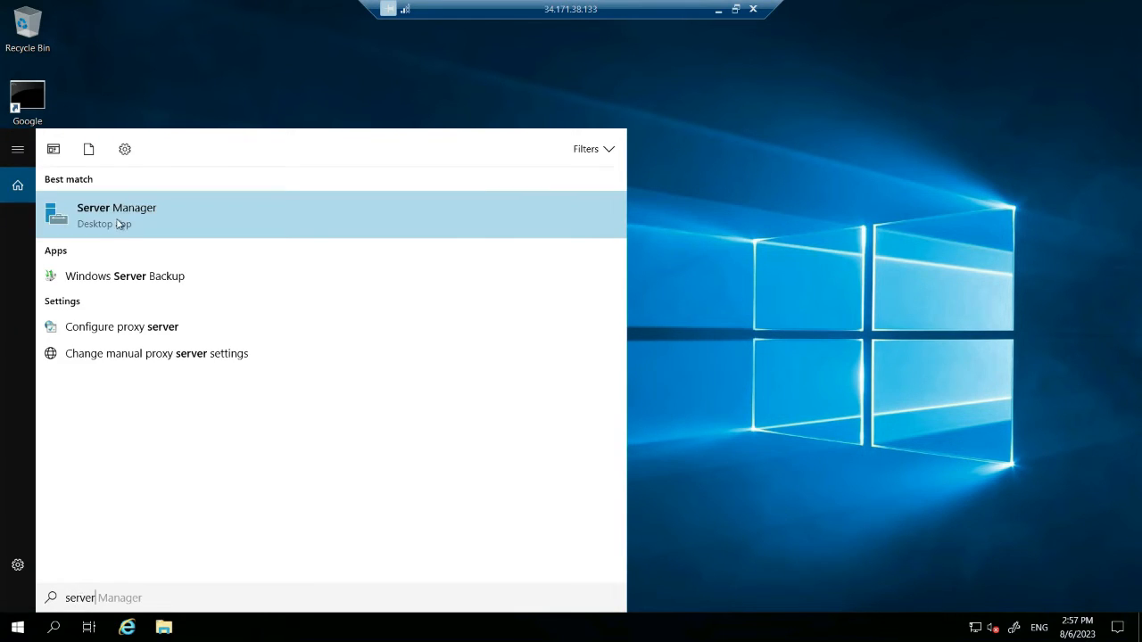
click(119, 224)
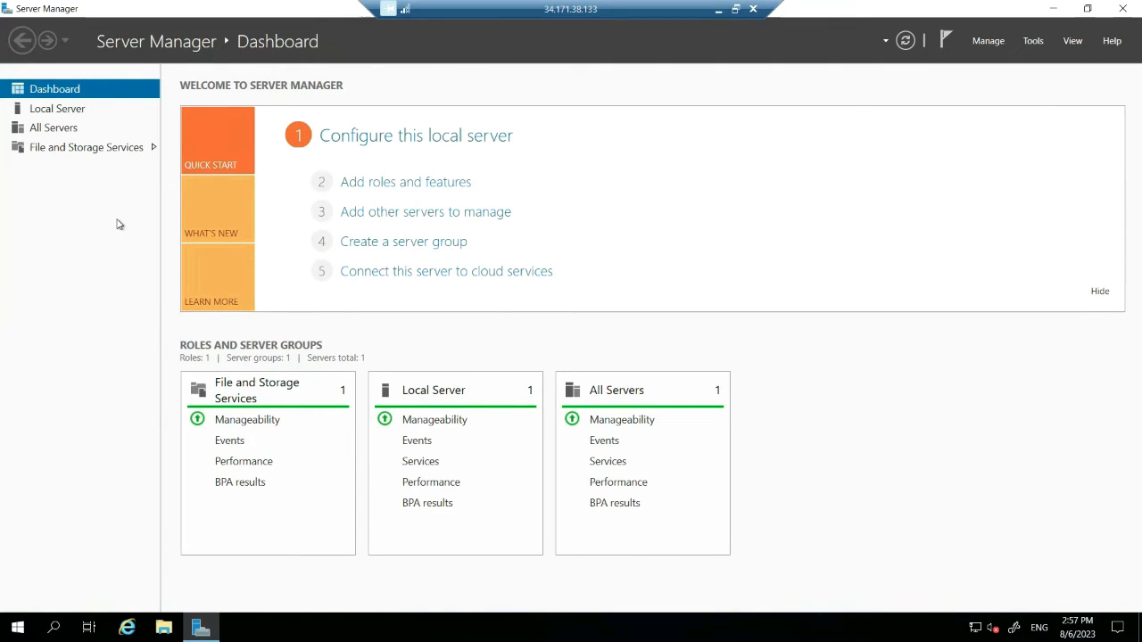
Start a role-based installation of roles and features on window-server-app-deploy and select Web Server (IIS) with its required management tools.
click(390, 182)
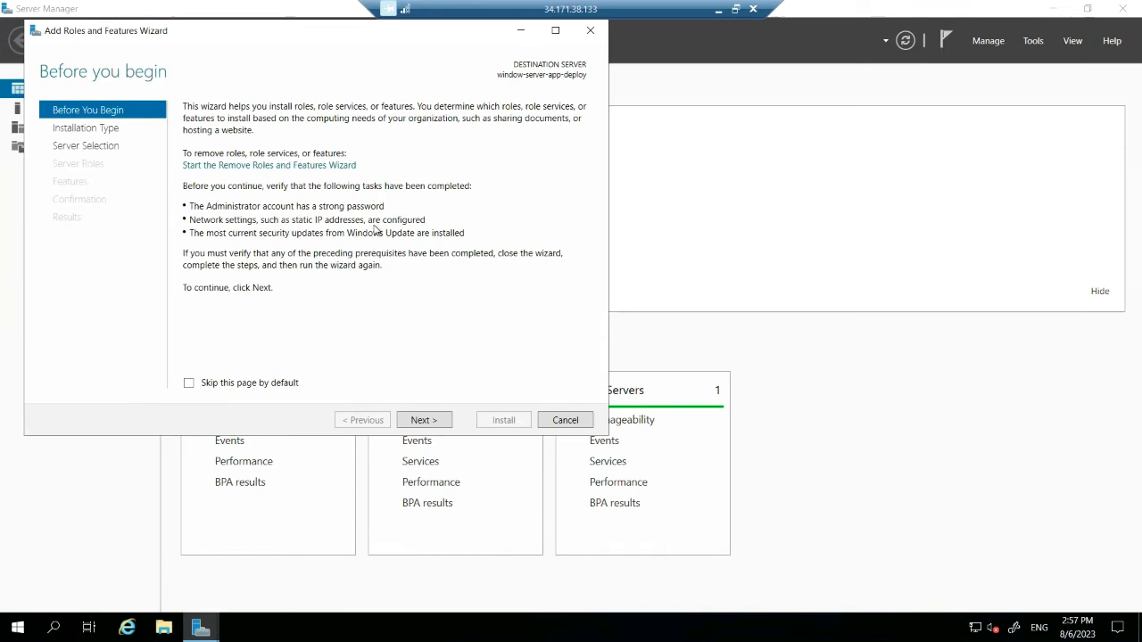
click(419, 423)
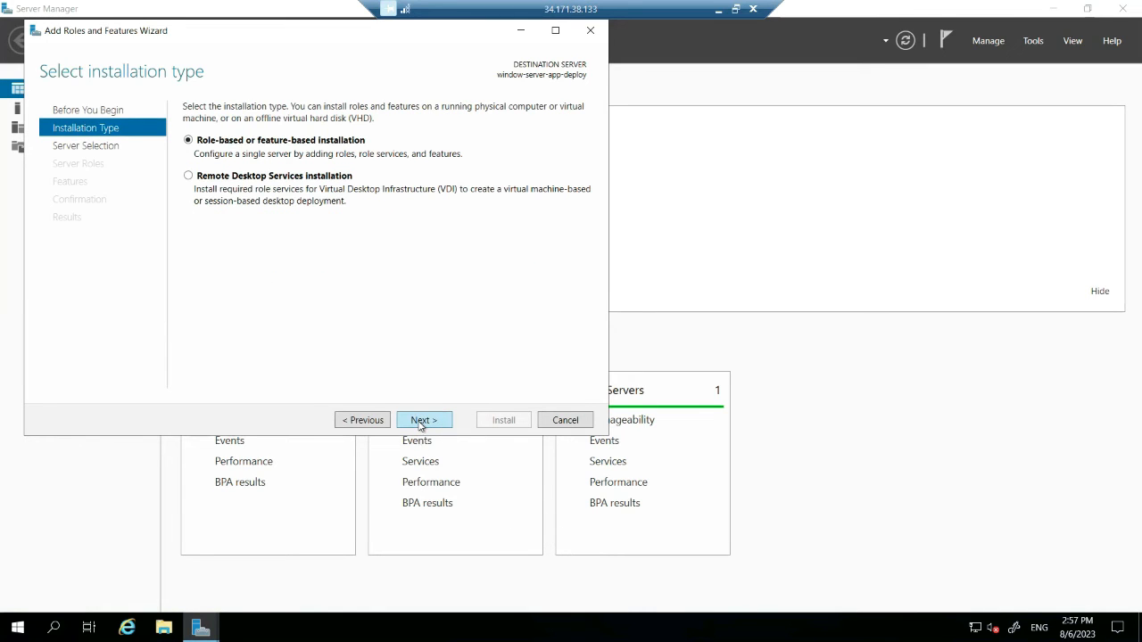
click(421, 423)
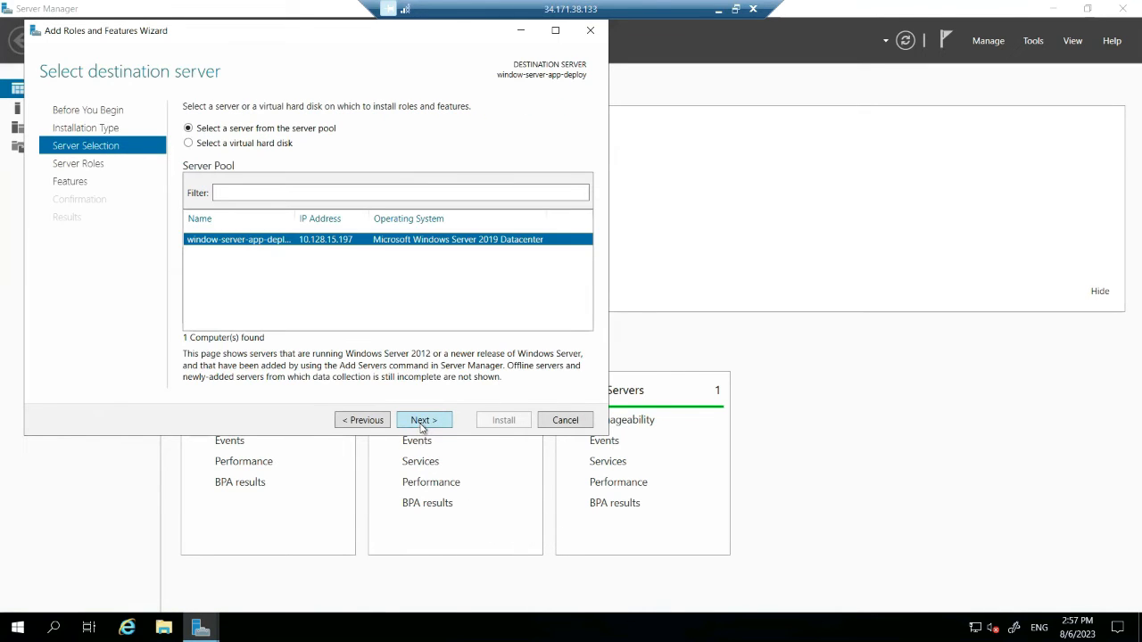
click(424, 423)
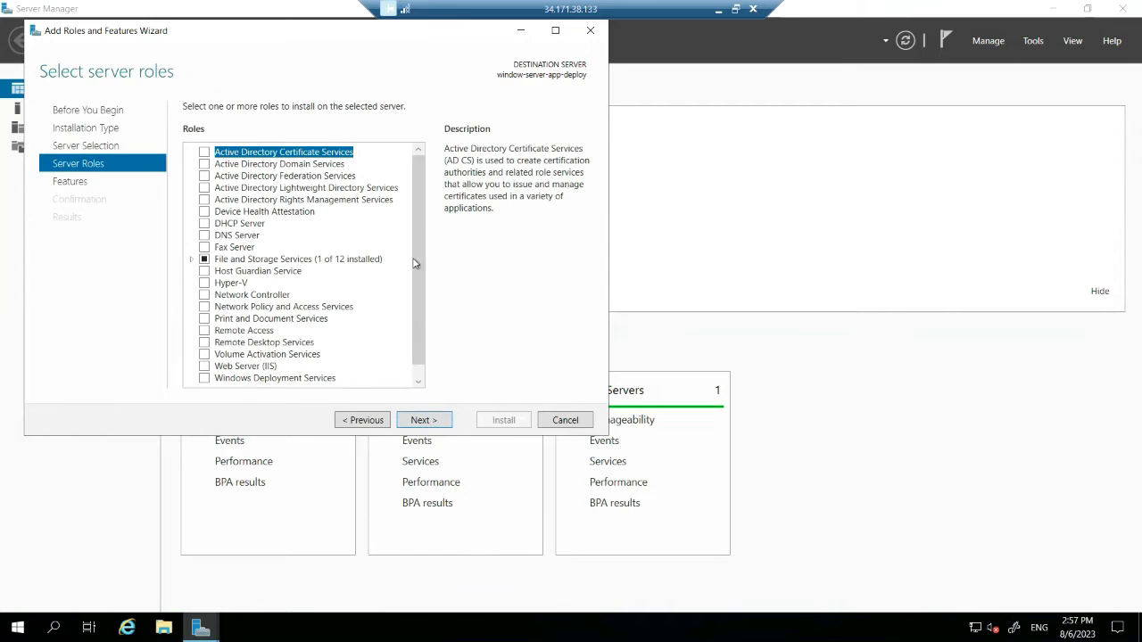
scroll(416, 238, down, 1)
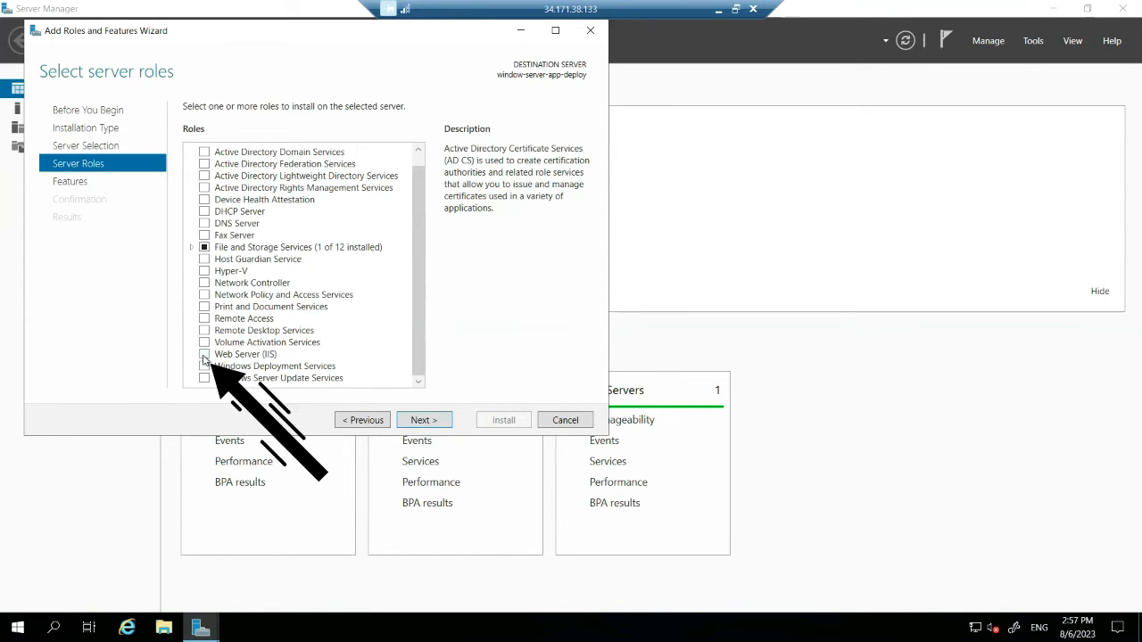
click(204, 354)
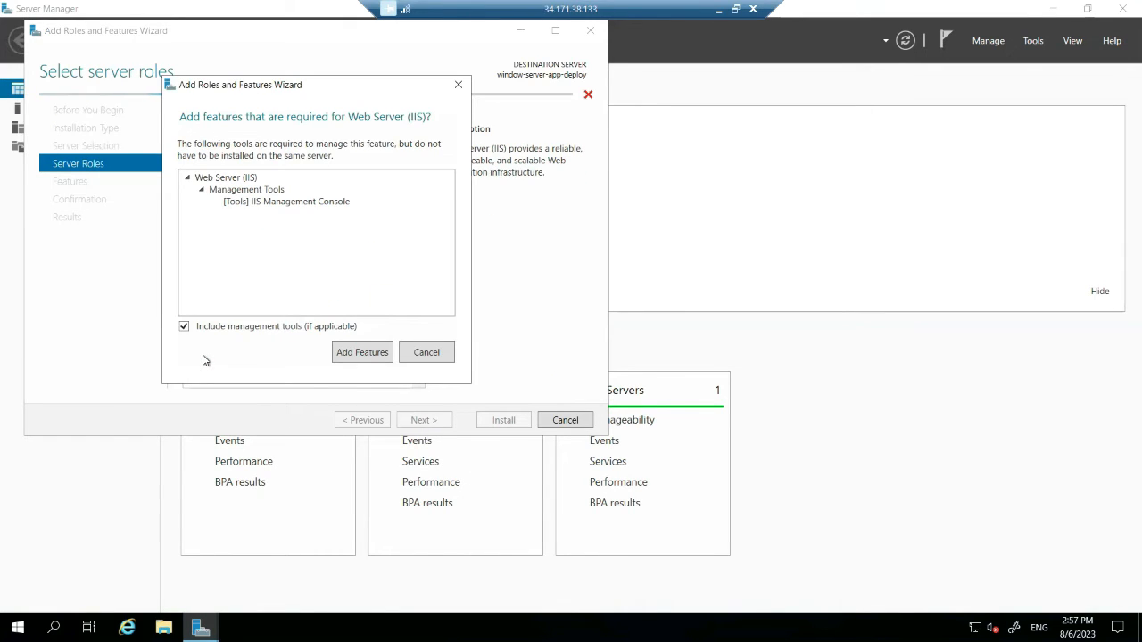
click(358, 356)
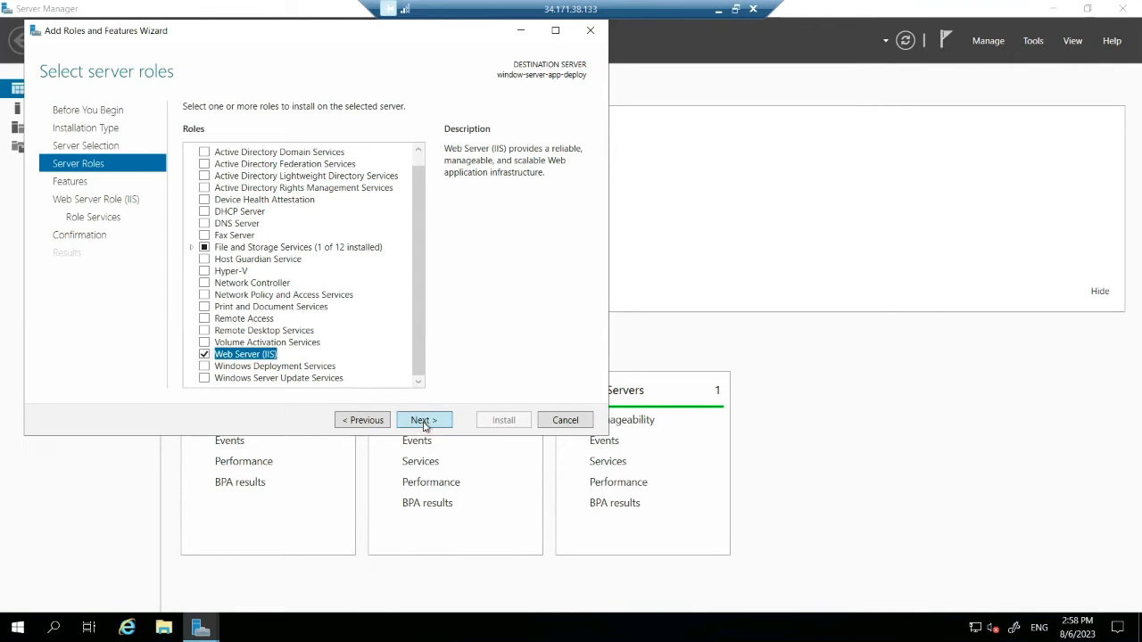
Keep the default features and IIS role services, install the Web Server role, and close the wizard and Server Manager.
click(424, 423)
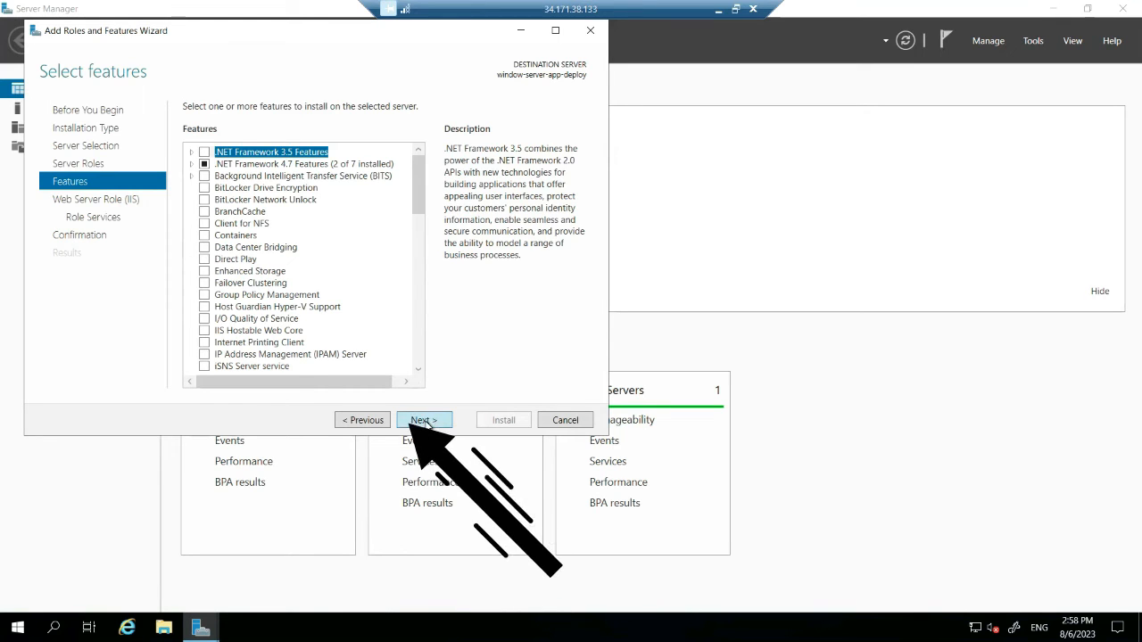
click(426, 421)
click(426, 421)
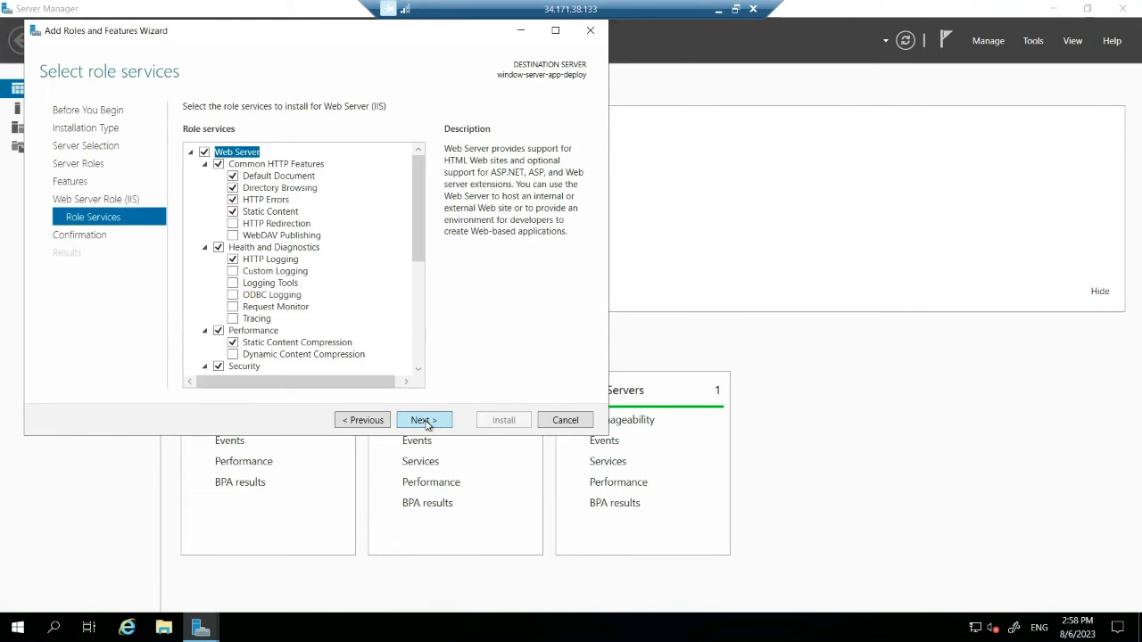
click(426, 422)
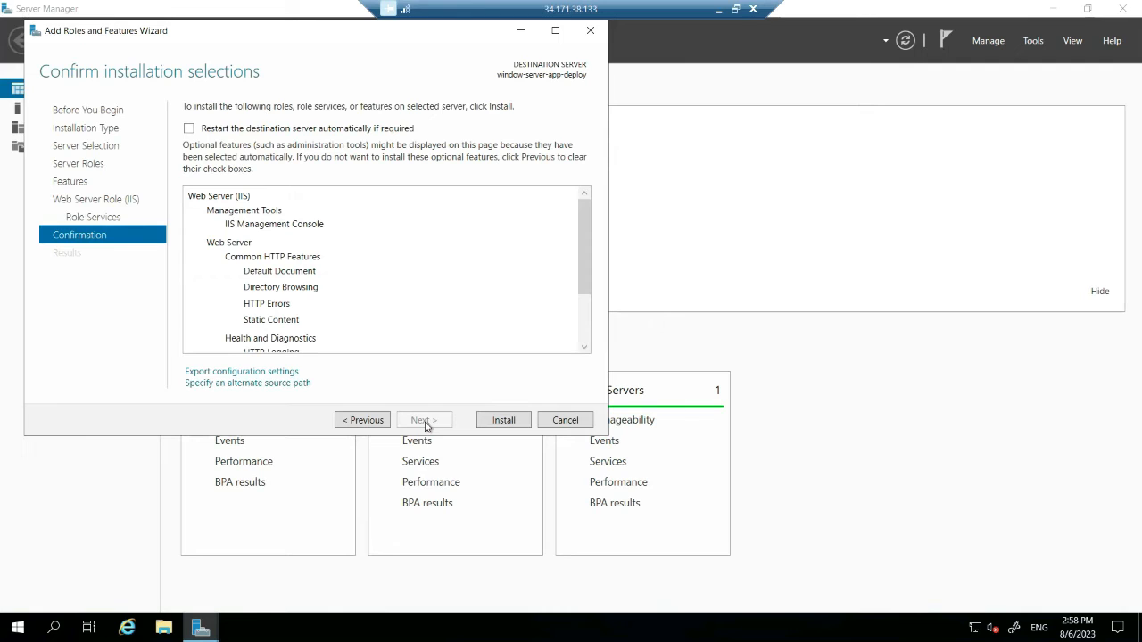
click(504, 422)
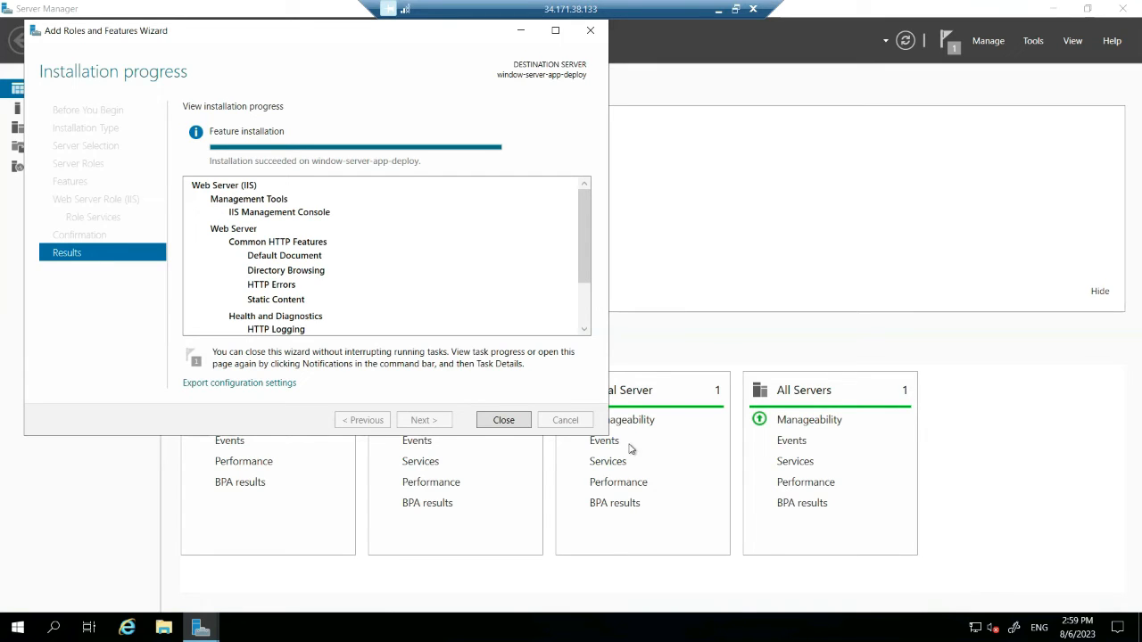
click(504, 421)
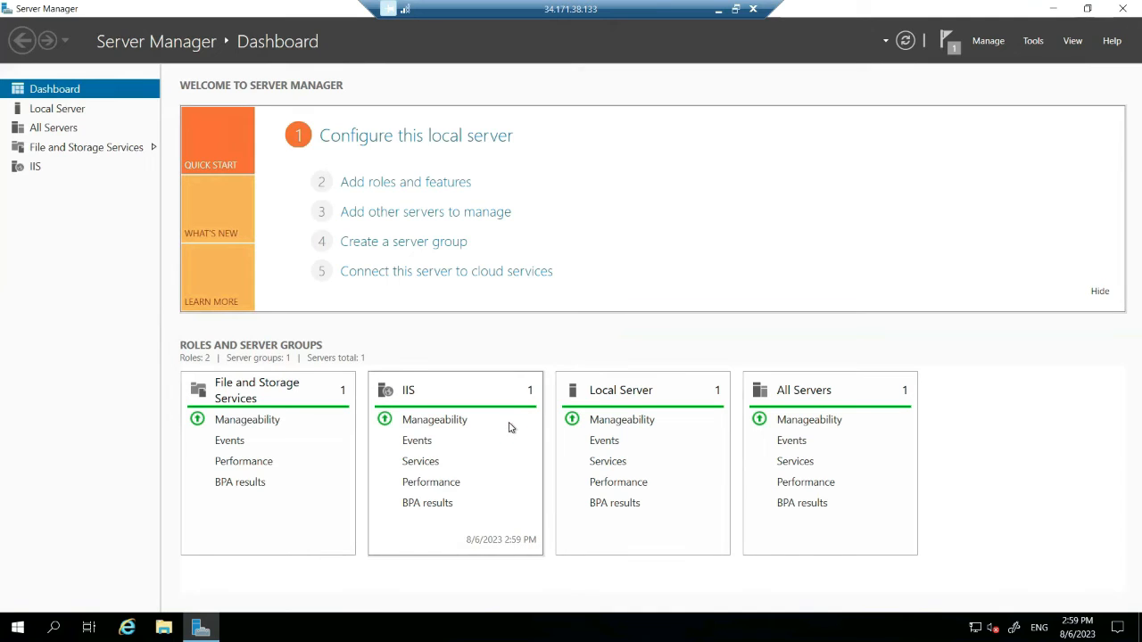
click(1121, 9)
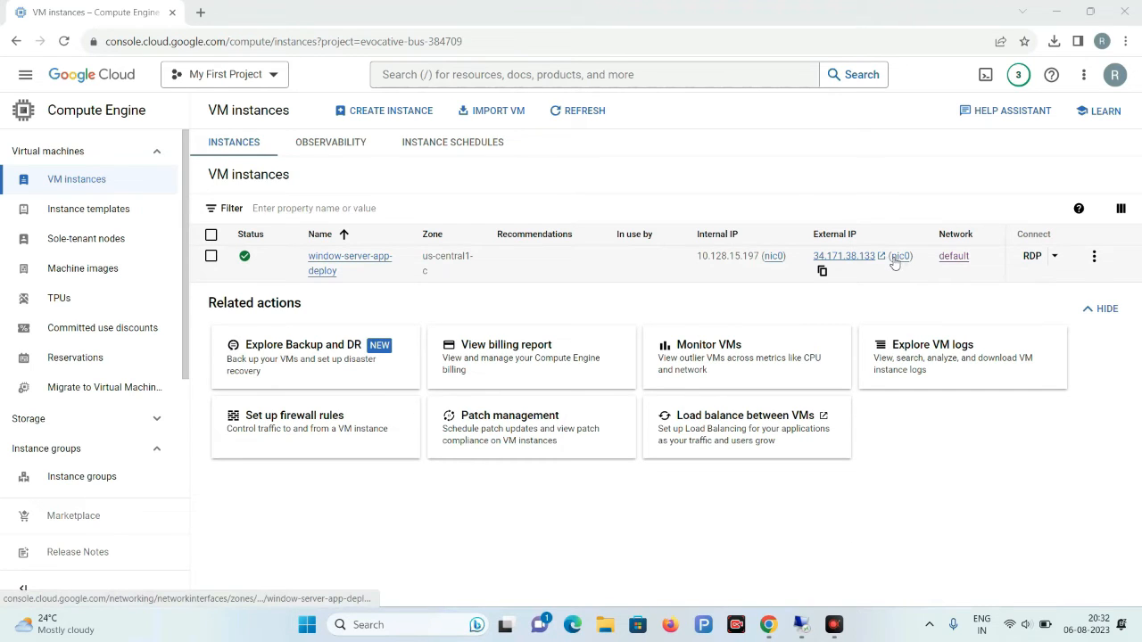
key(ctrl+t)
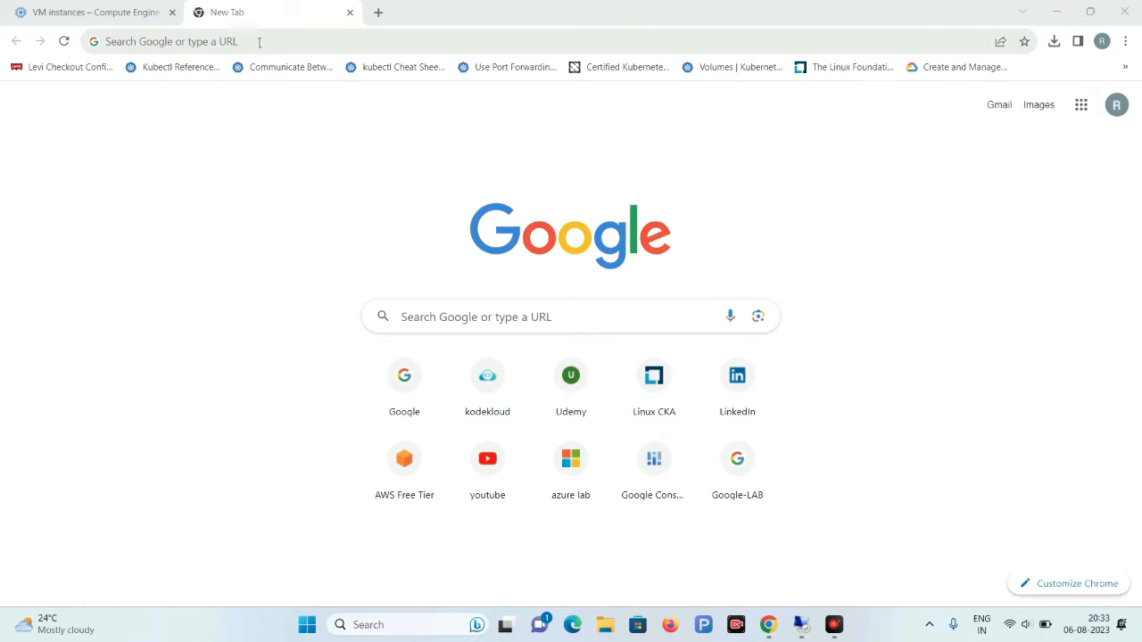
click(259, 42)
text(h)
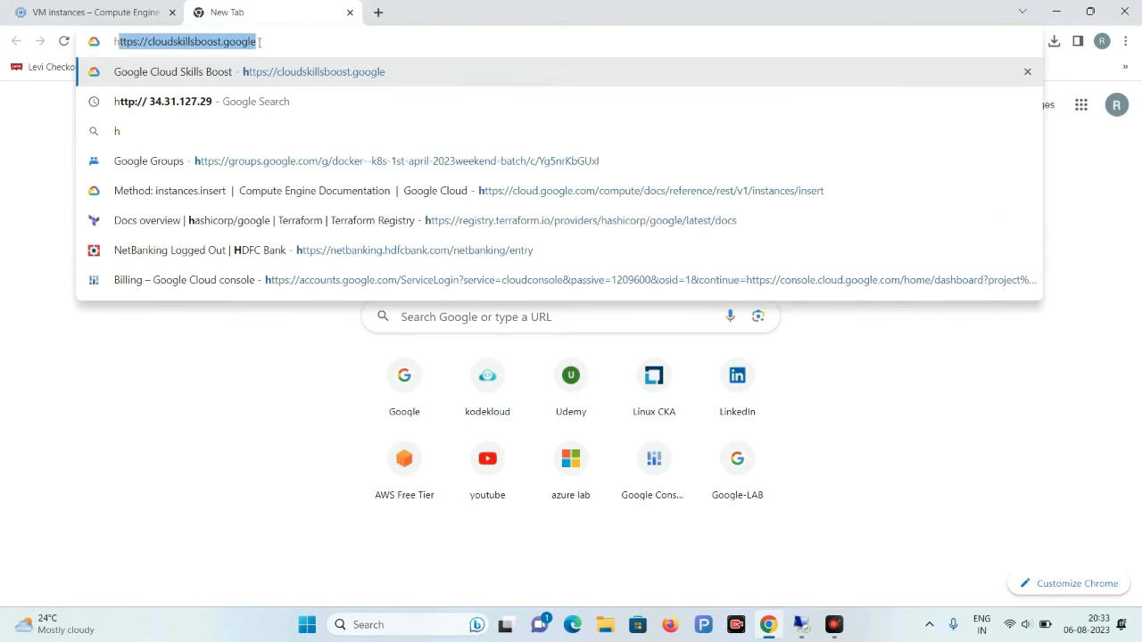
text(ttp)
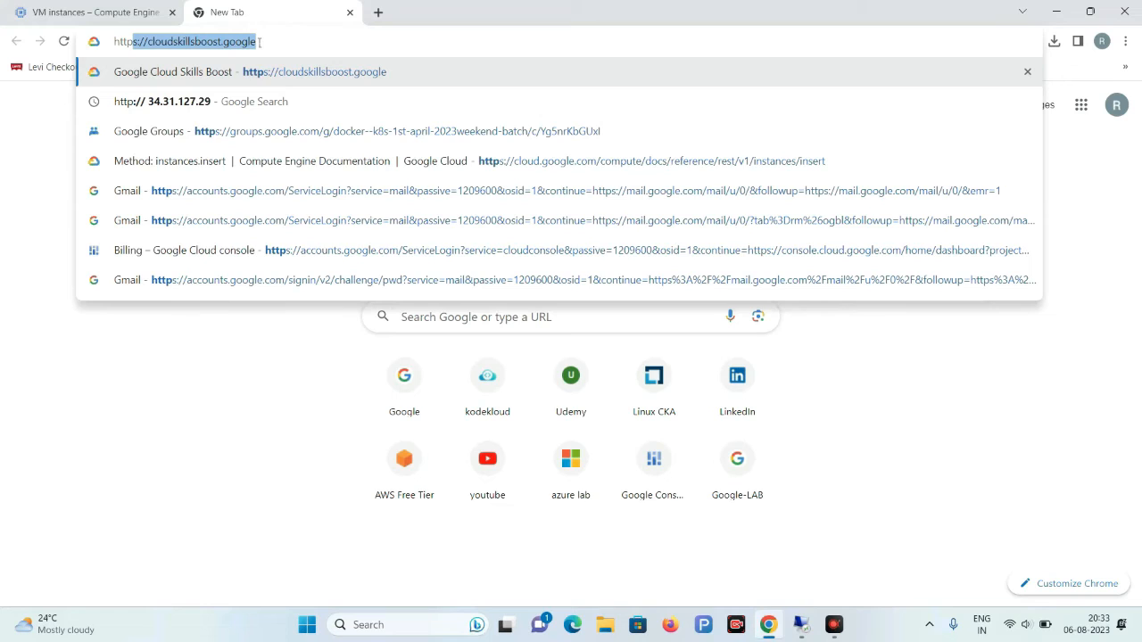
text(://)
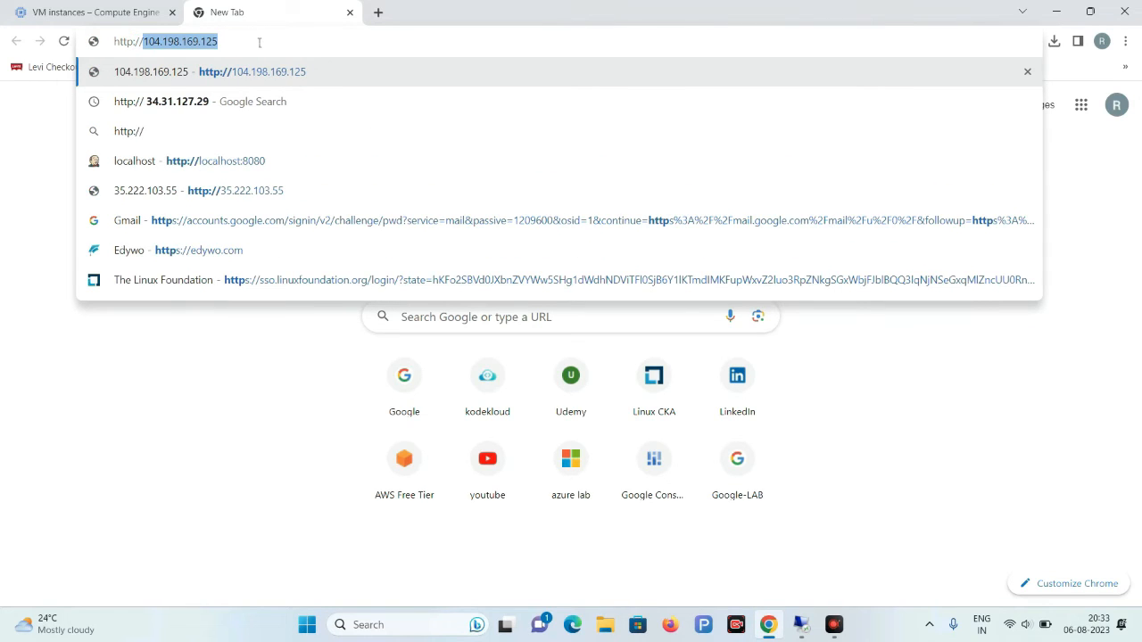
text(34.171.38.133)
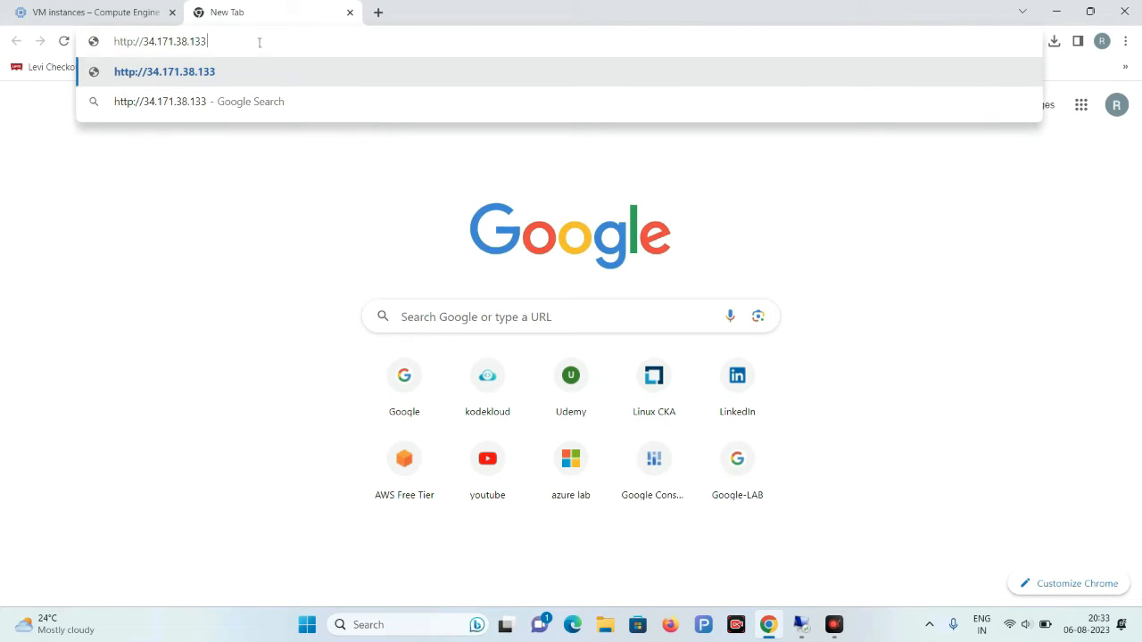
key(Return)
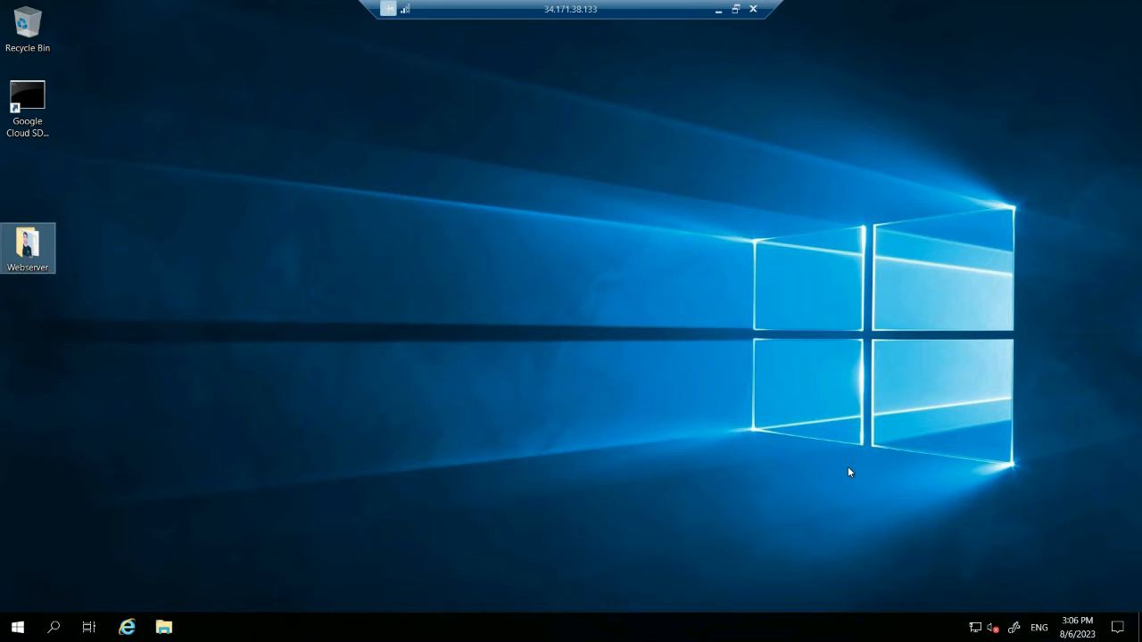
Switch to the remote server's File Explorer and open the C:\inetpub\wwwroot folder in a maximized window.
key(super+e)
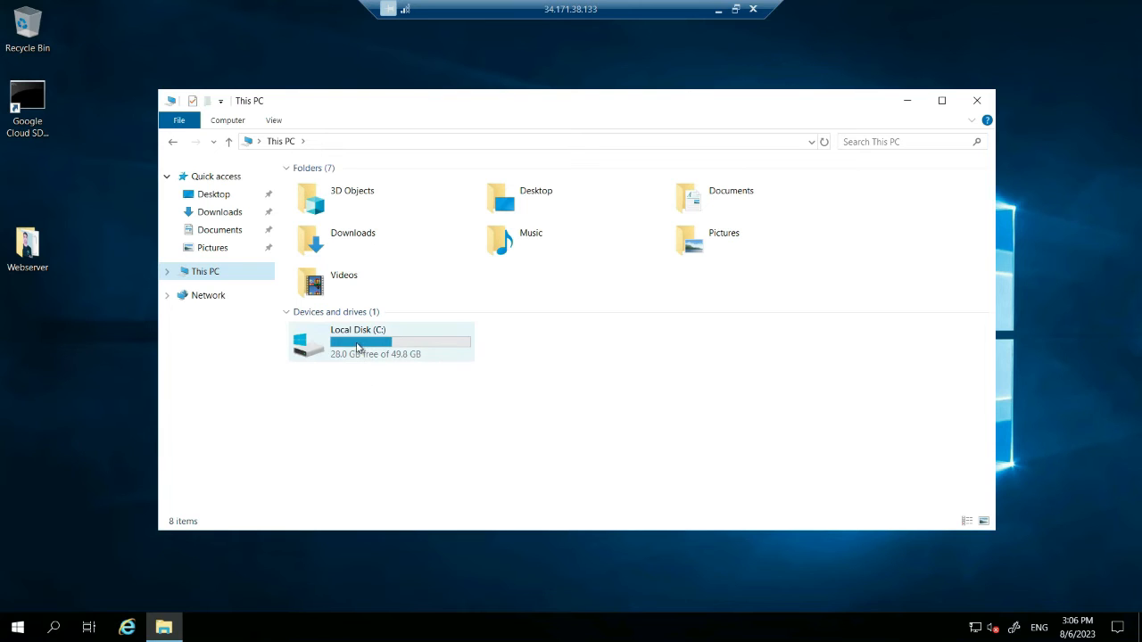
double_click(378, 348)
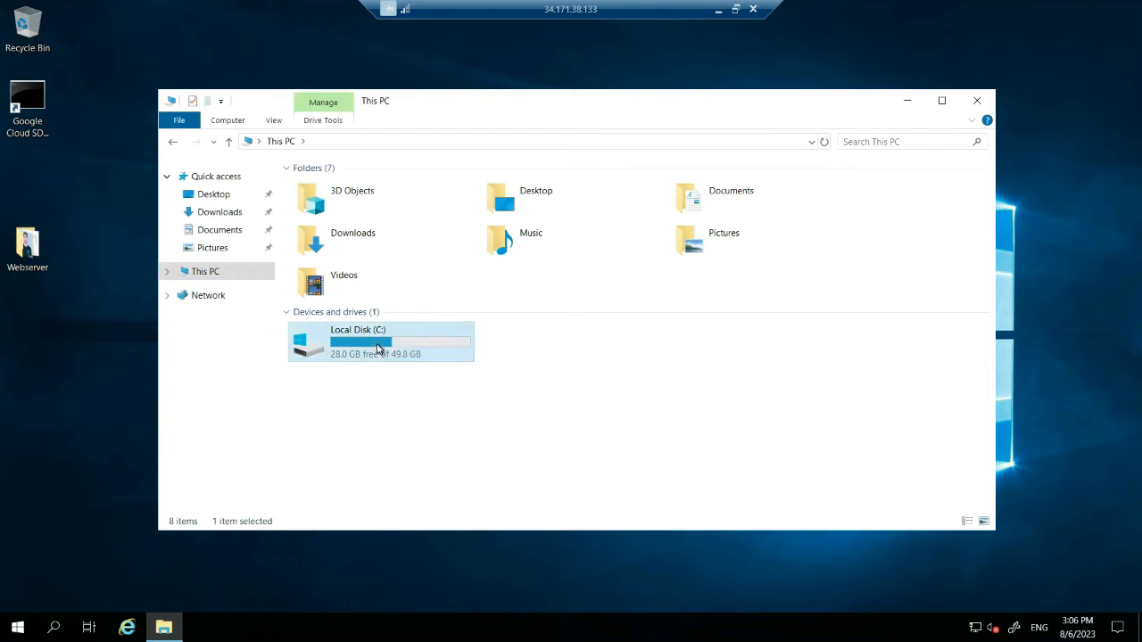
key(super+Up)
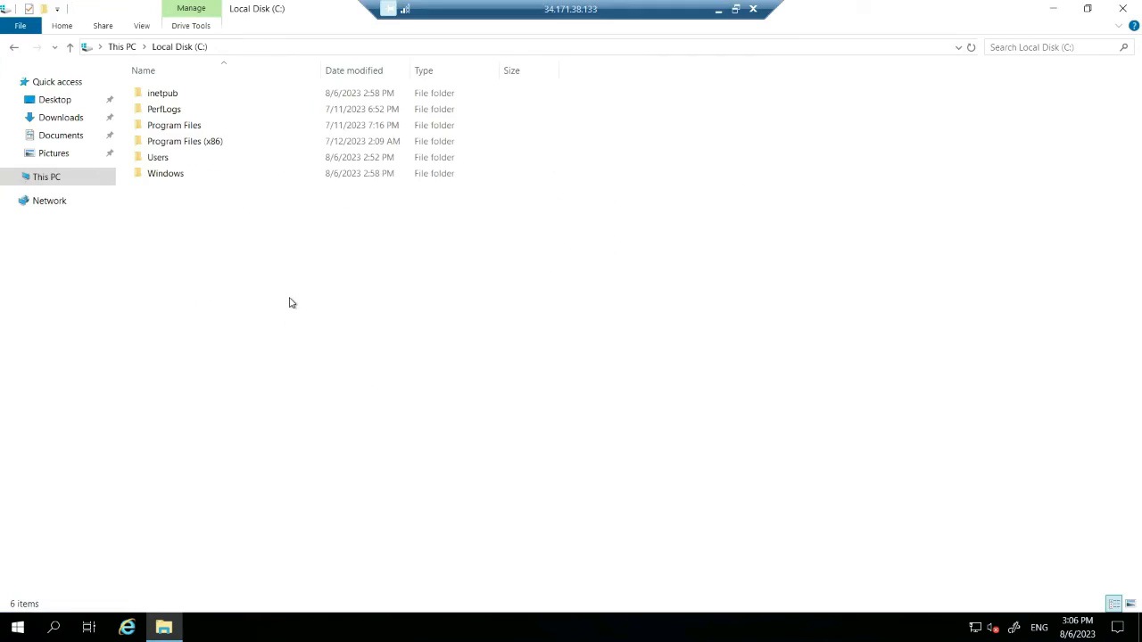
double_click(167, 97)
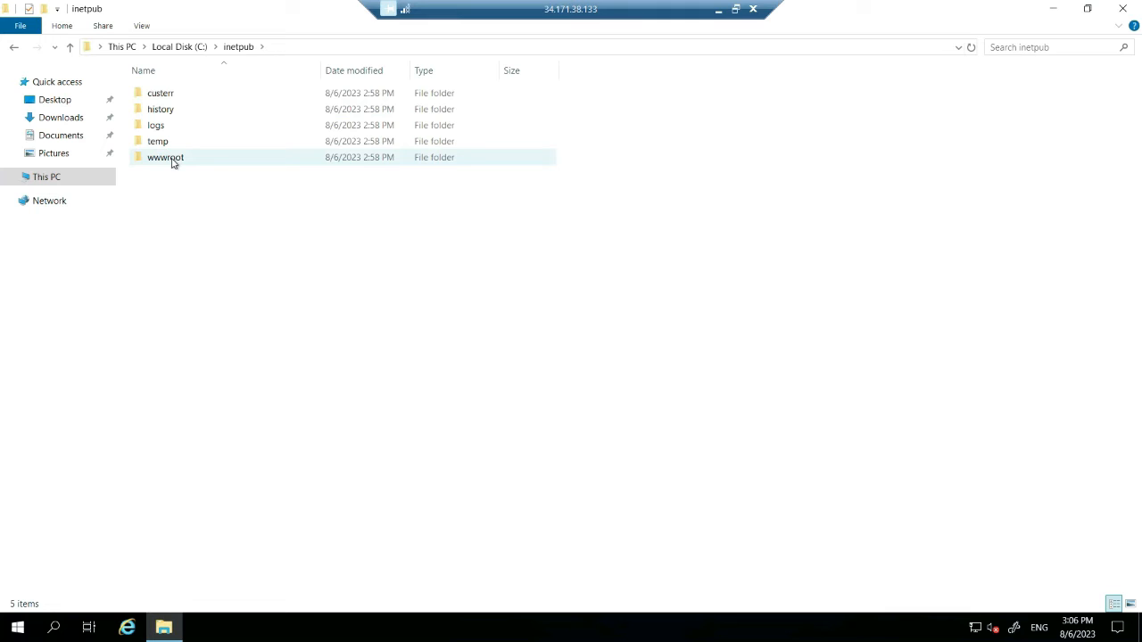
double_click(173, 160)
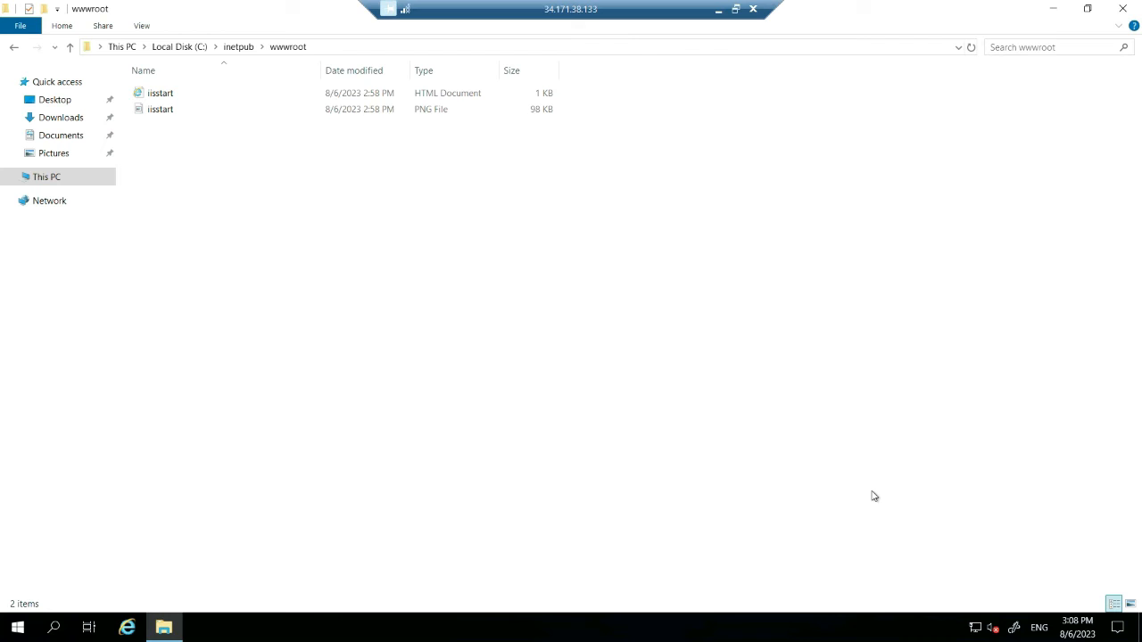
Permanently delete both default iisstart files from the wwwroot folder, granting administrator permission.
drag(168, 146, 161, 82)
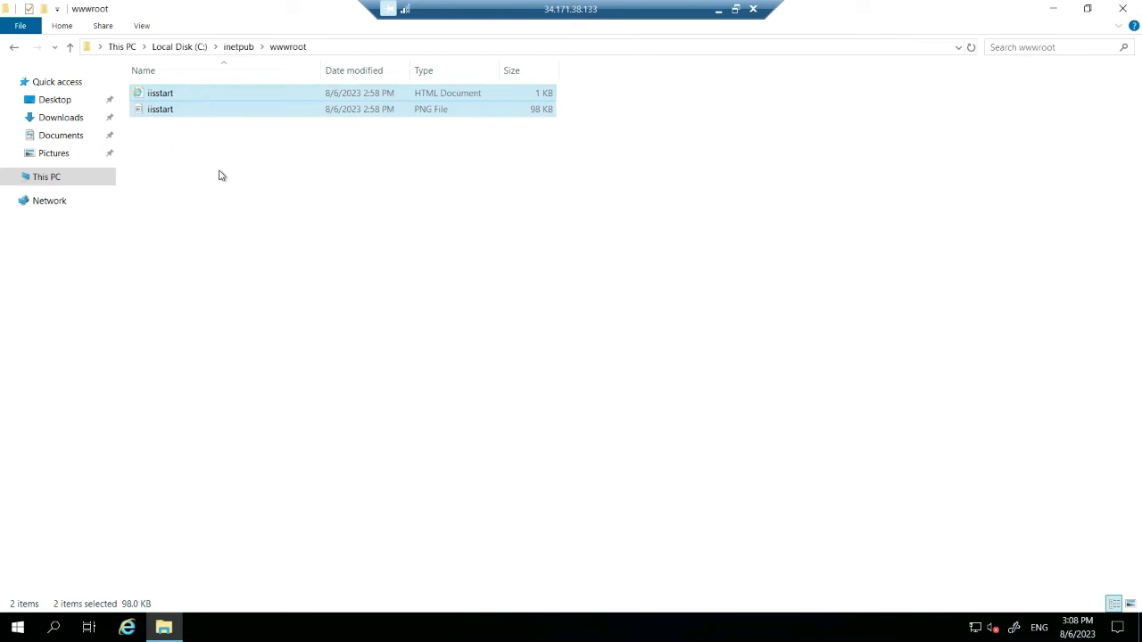
key(shift+Delete)
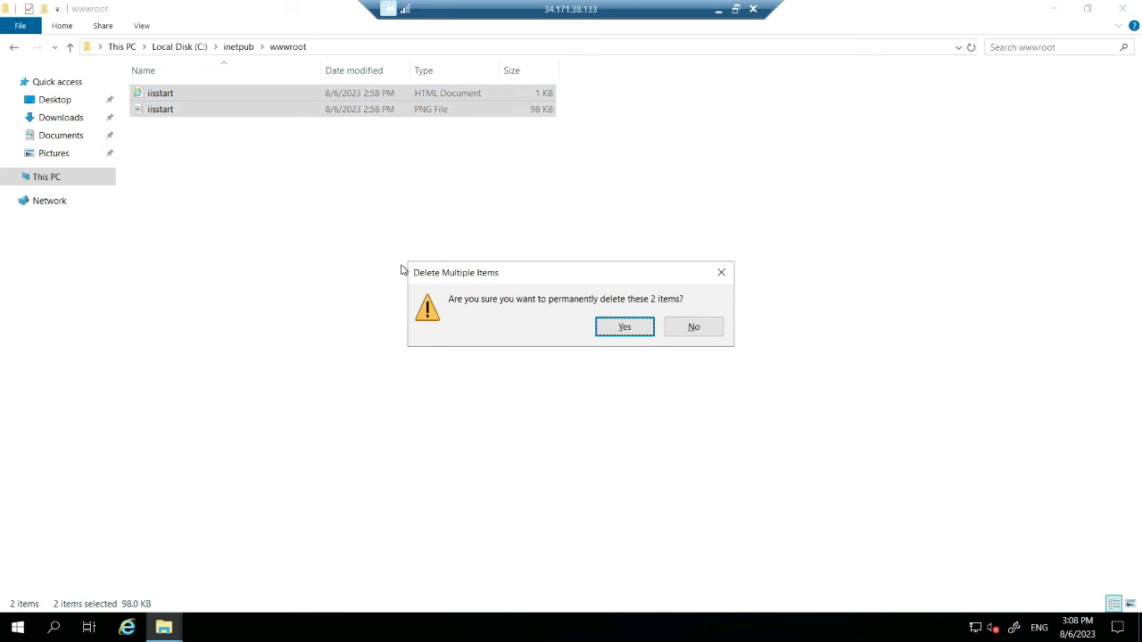
click(625, 327)
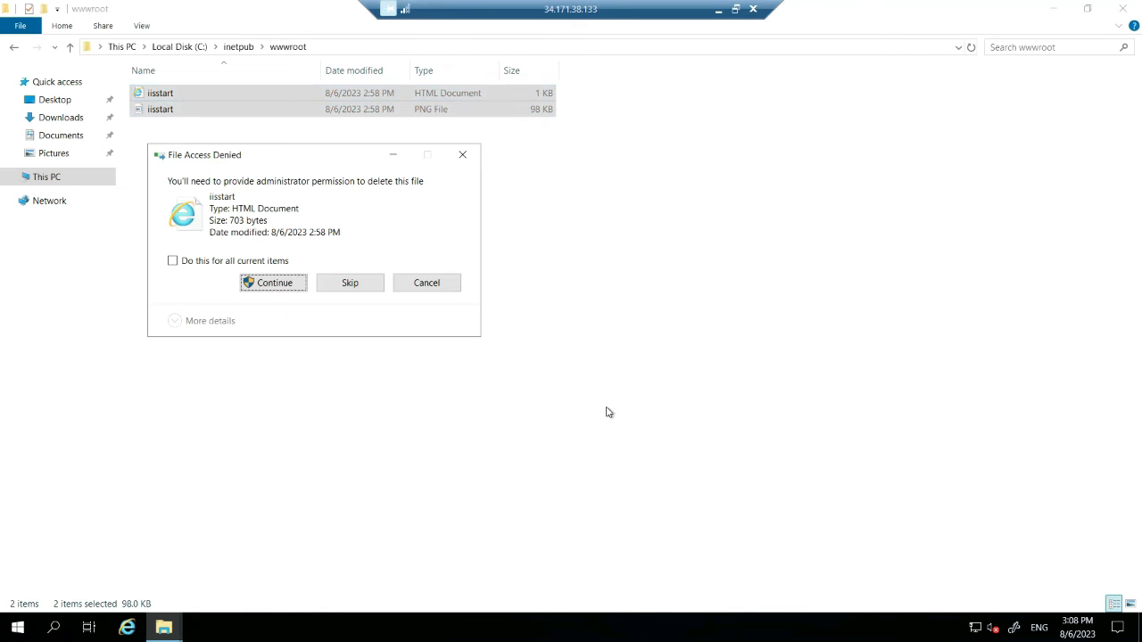
click(275, 283)
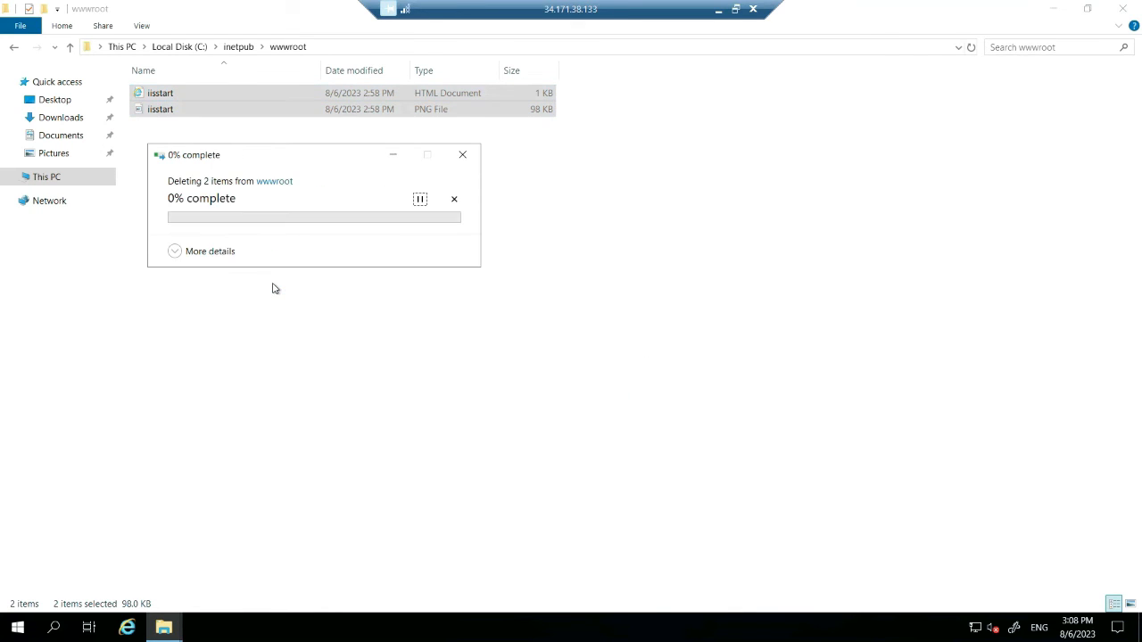
click(275, 285)
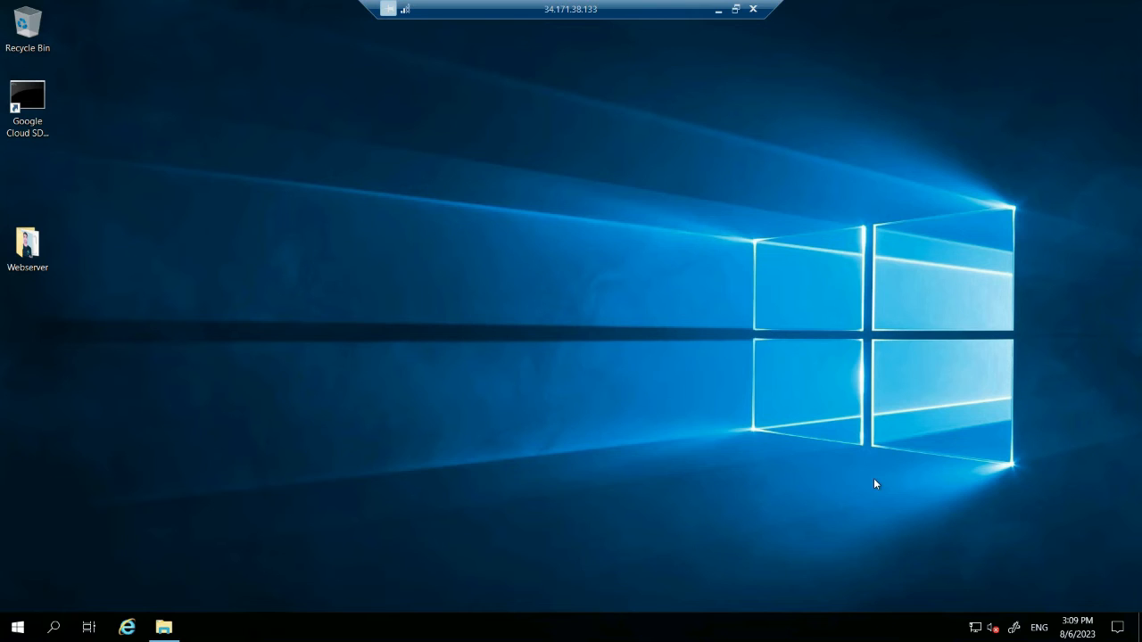
Open the website text file from the Webserver folder on the desktop and copy all of its HTML code.
double_click(27, 245)
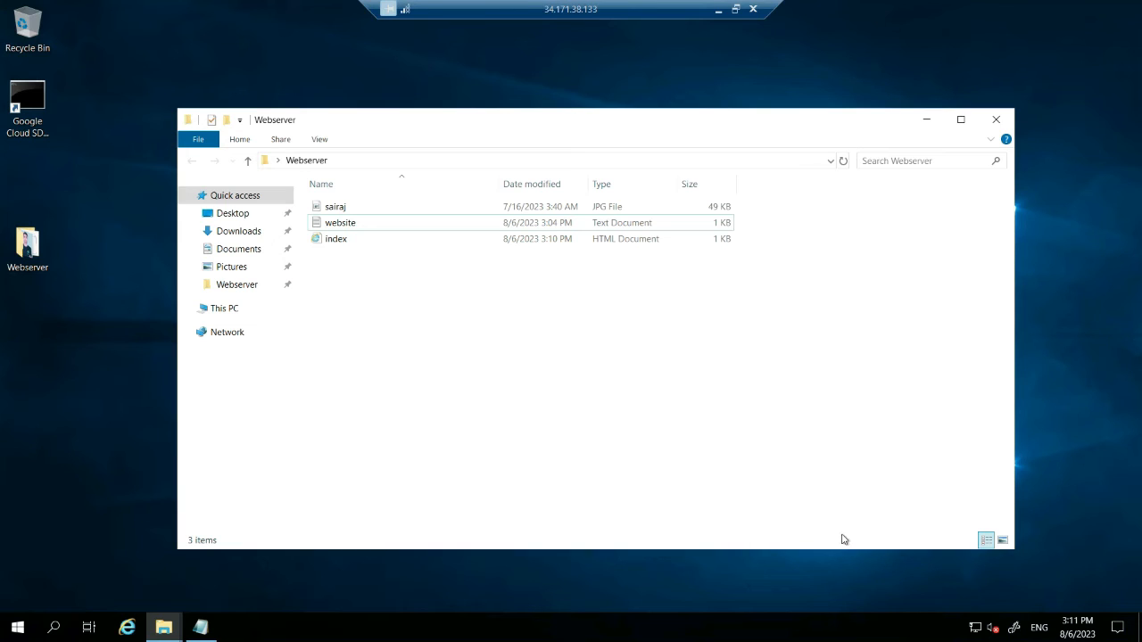
double_click(343, 224)
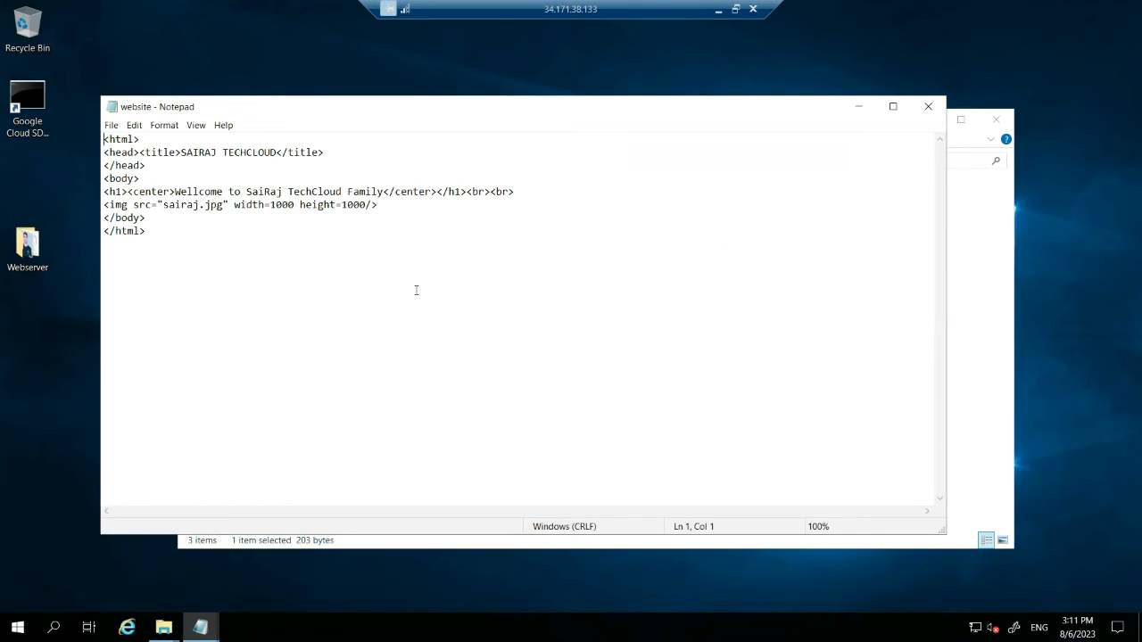
drag(148, 231, 103, 140)
key(ctrl+c)
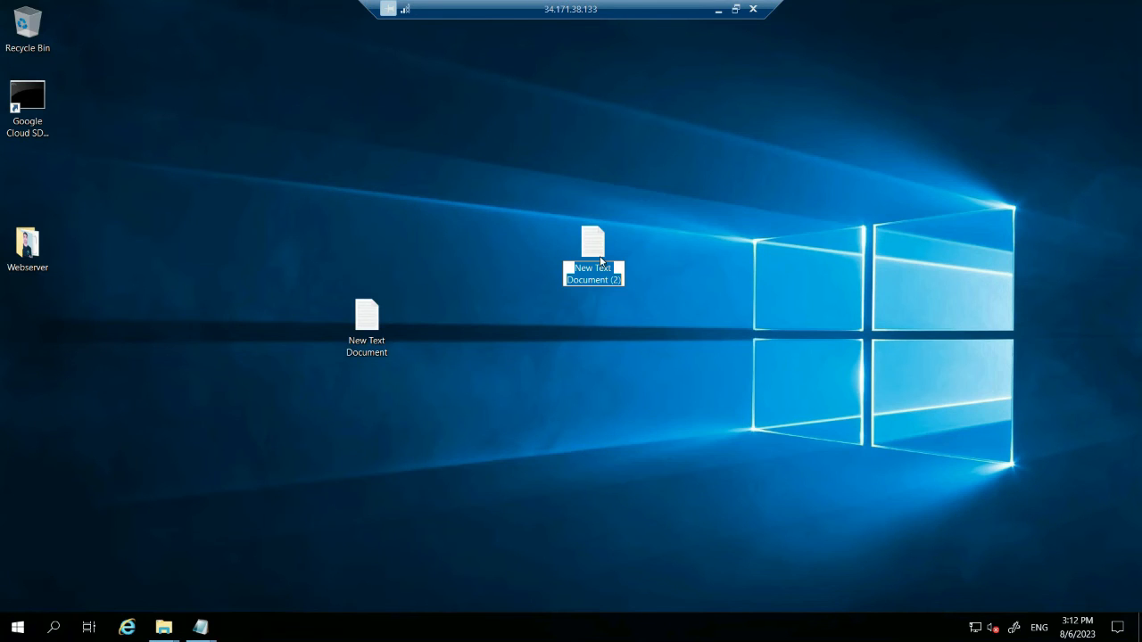
Paste the copied HTML into New Text Document (2) and save it on the desktop as index.html with the All Files type.
double_click(593, 241)
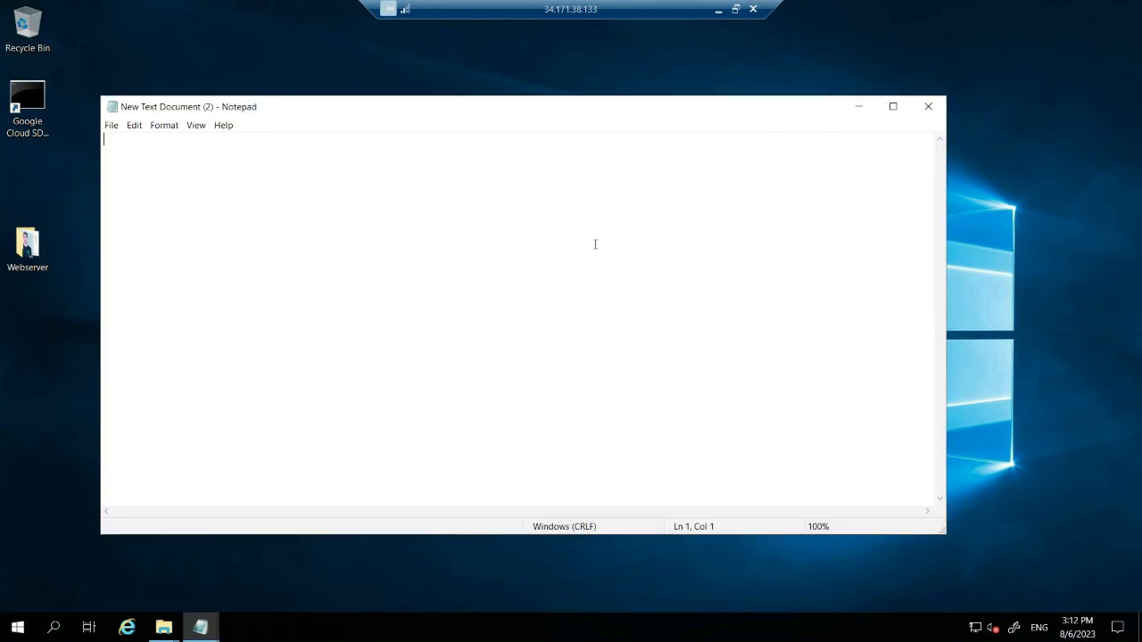
key(ctrl+v)
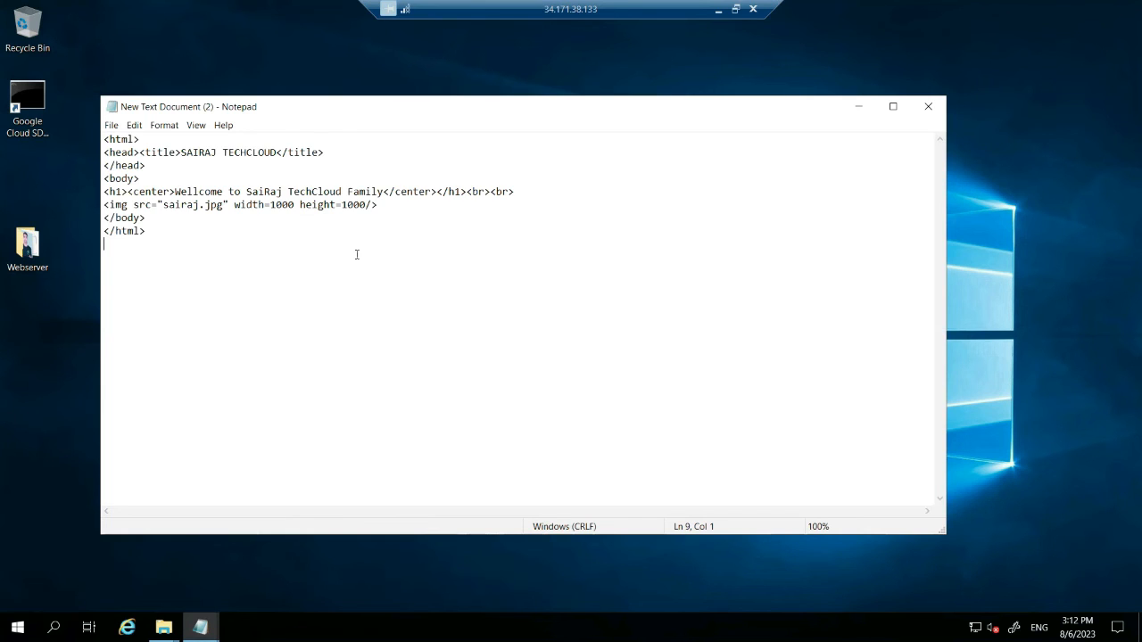
click(112, 126)
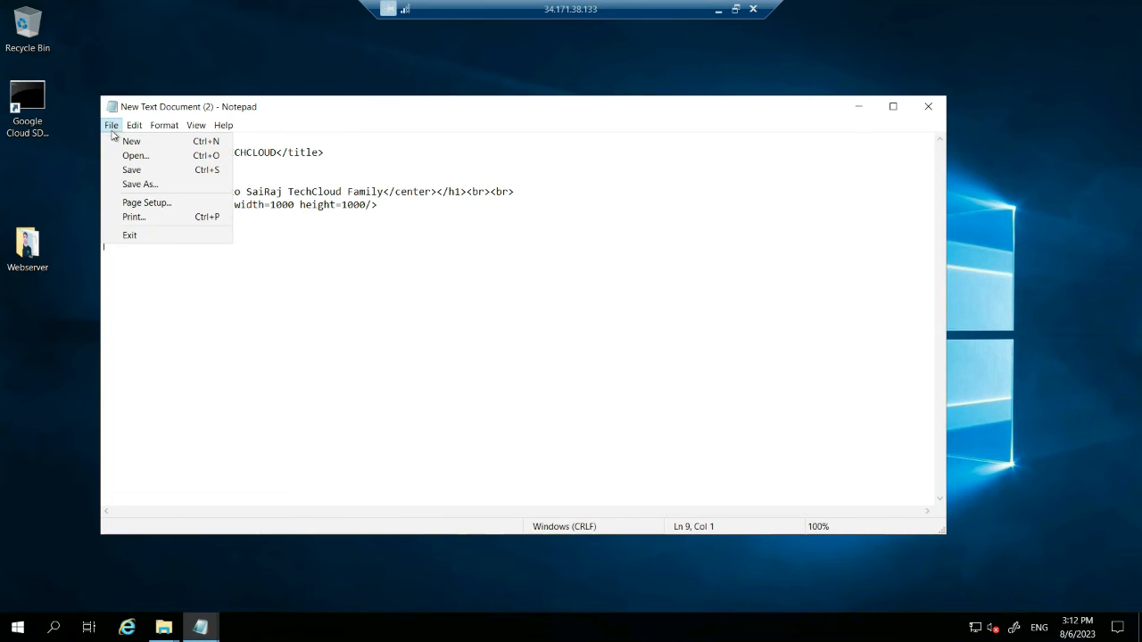
click(148, 185)
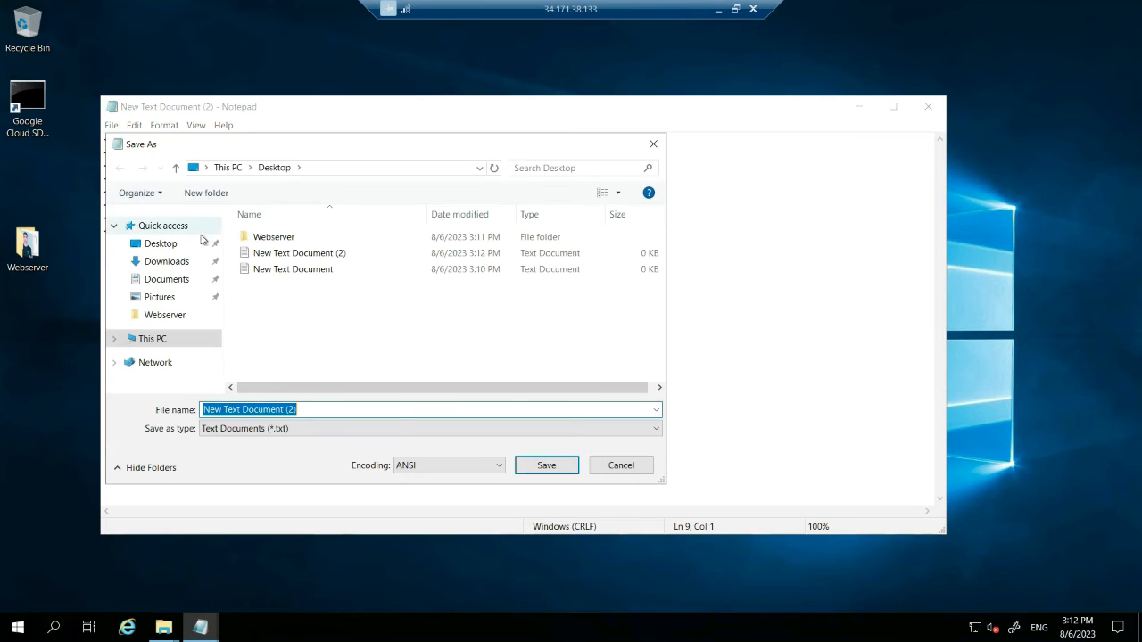
drag(314, 409, 198, 401)
key(BackSpace)
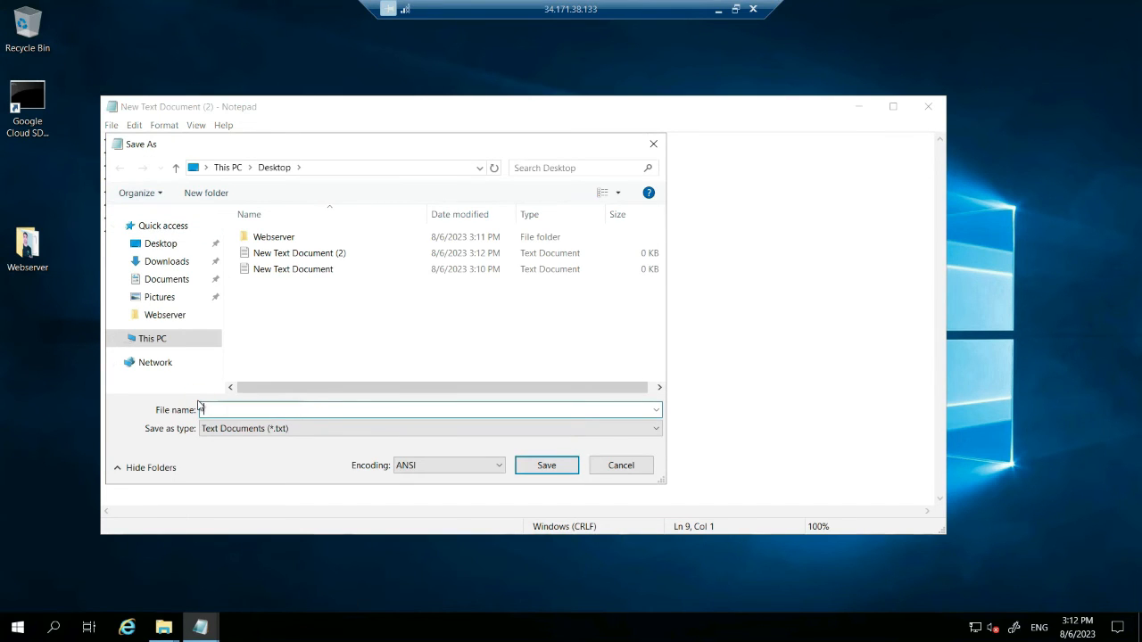
text(index.html)
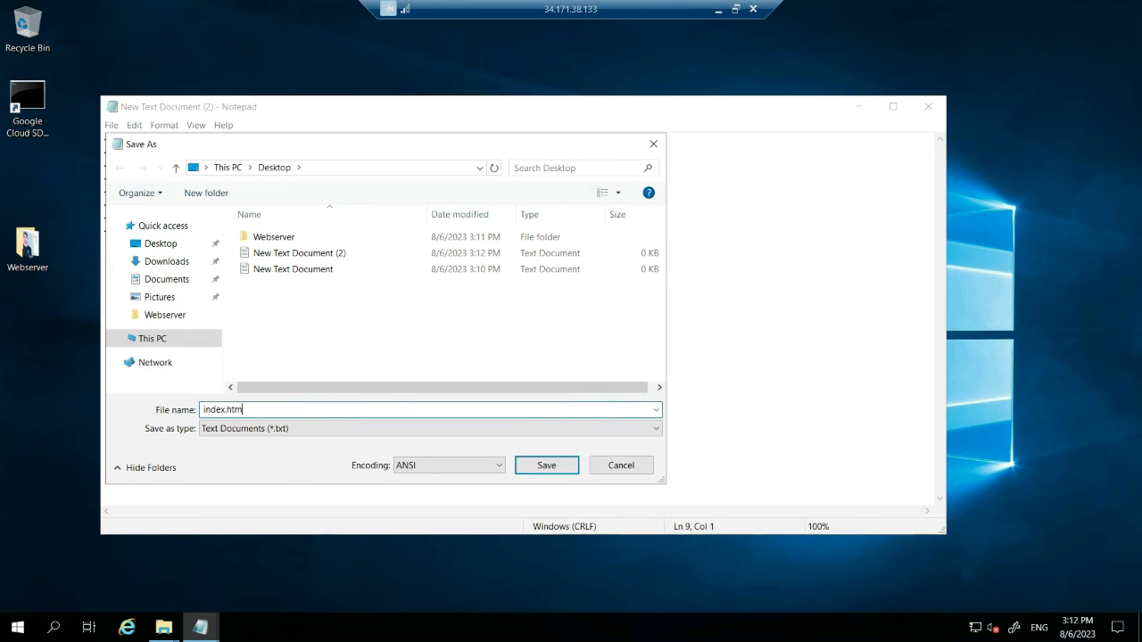
click(305, 433)
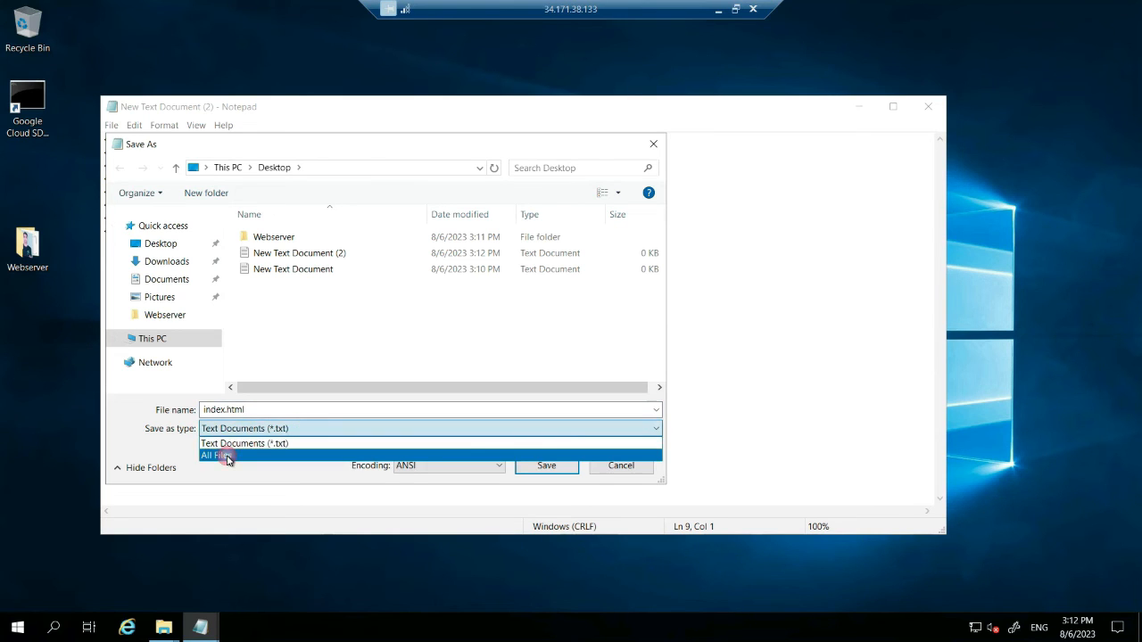
click(229, 456)
click(547, 465)
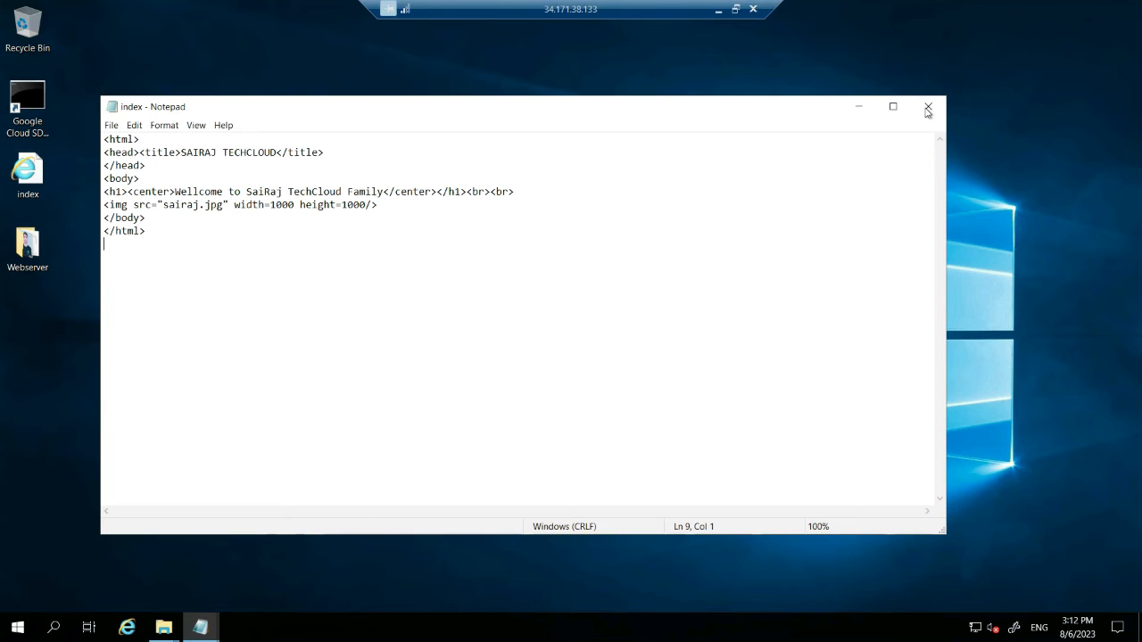
click(855, 117)
click(33, 176)
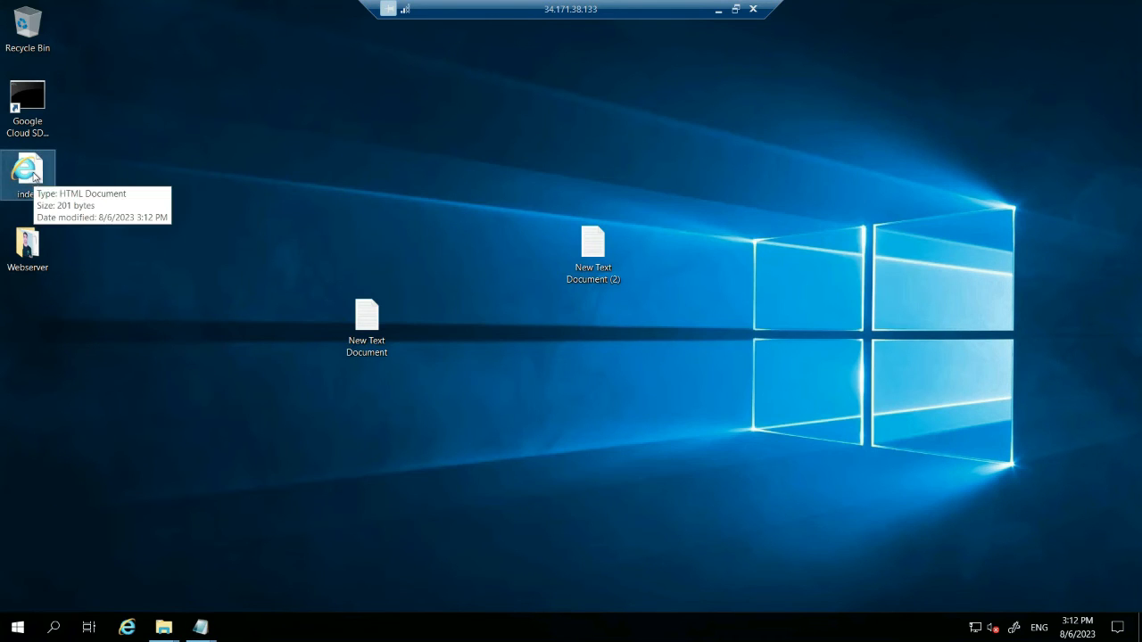
Copy the index HTML file and the sairaj image from the desktop's Webserver folder.
double_click(26, 244)
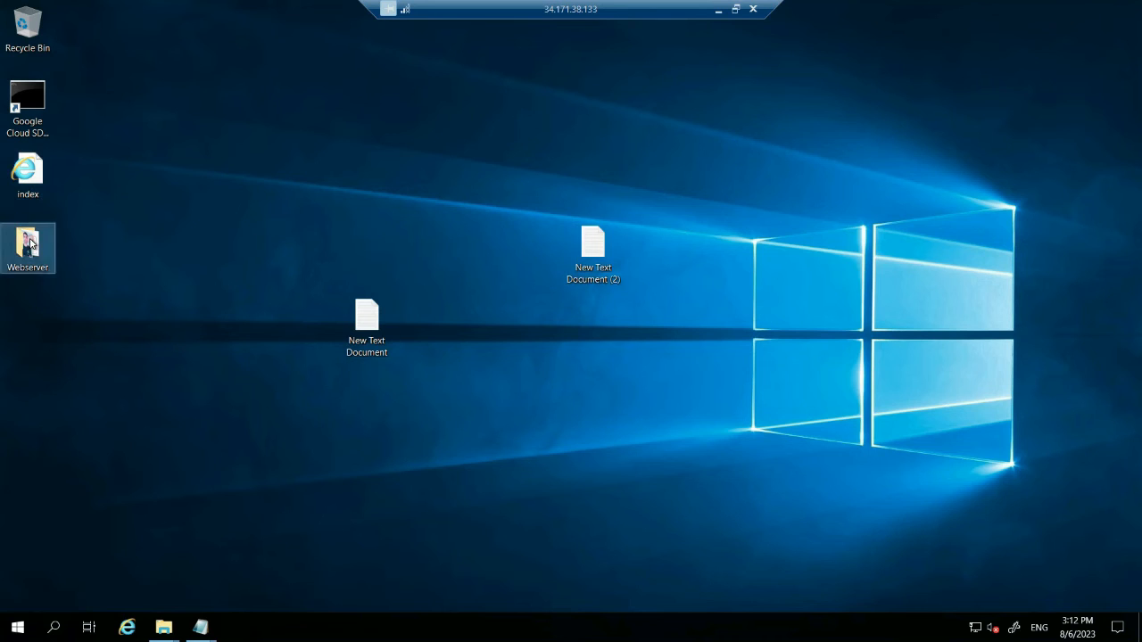
click(355, 284)
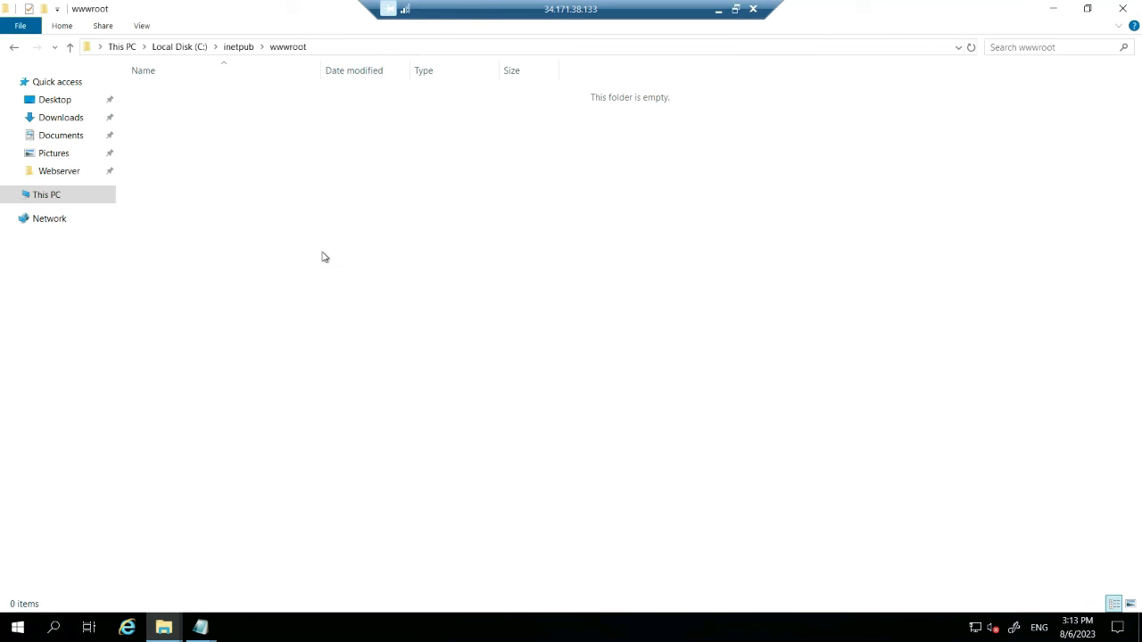
click(1056, 9)
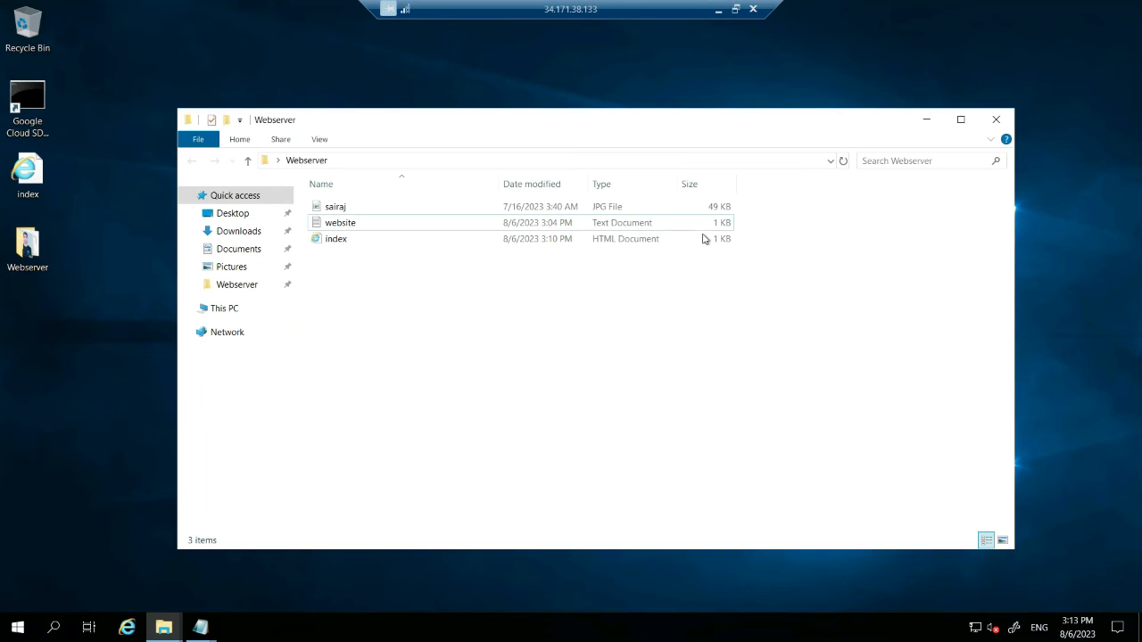
click(343, 241)
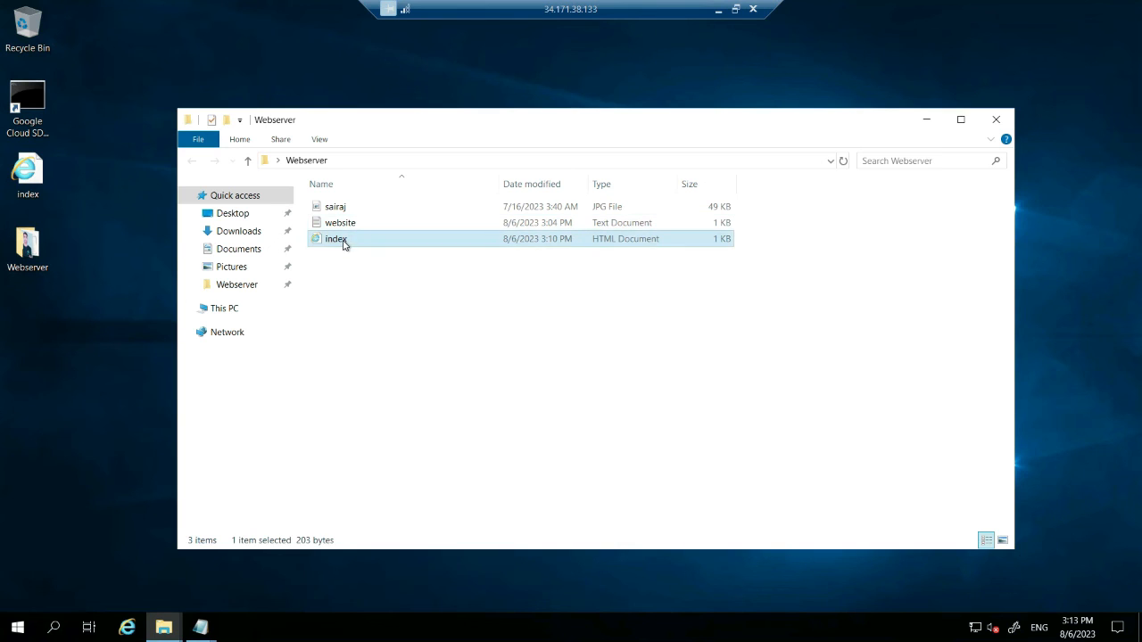
ctrl+click(348, 209)
click(927, 121)
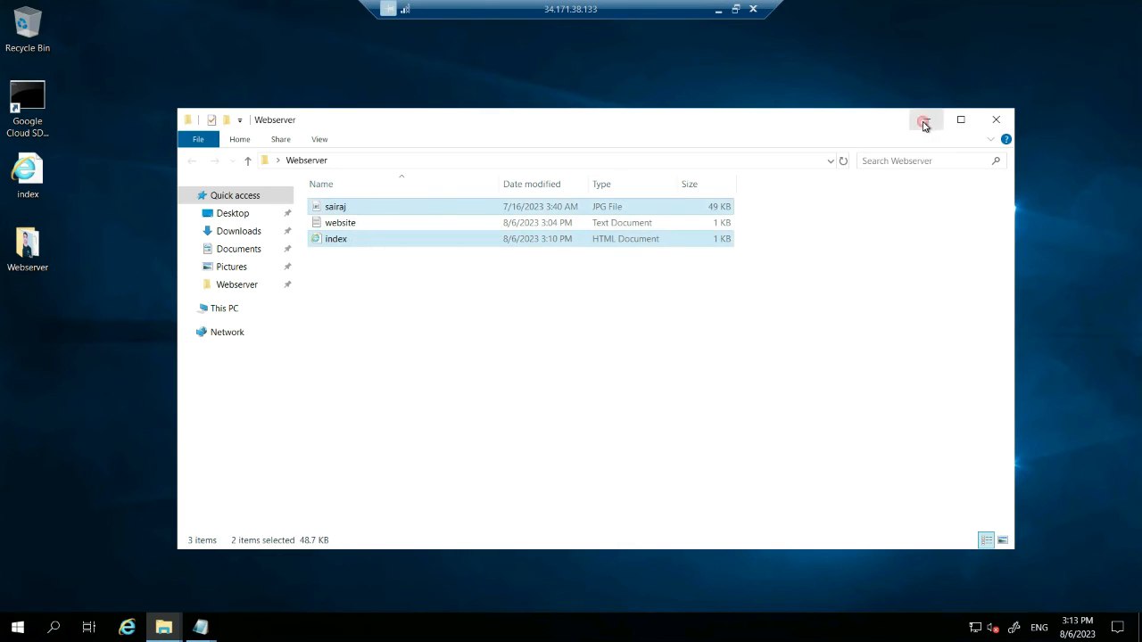
Paste the two copied website files into C:\inetpub\wwwroot, granting administrator permission for each.
mouse_move(172, 617)
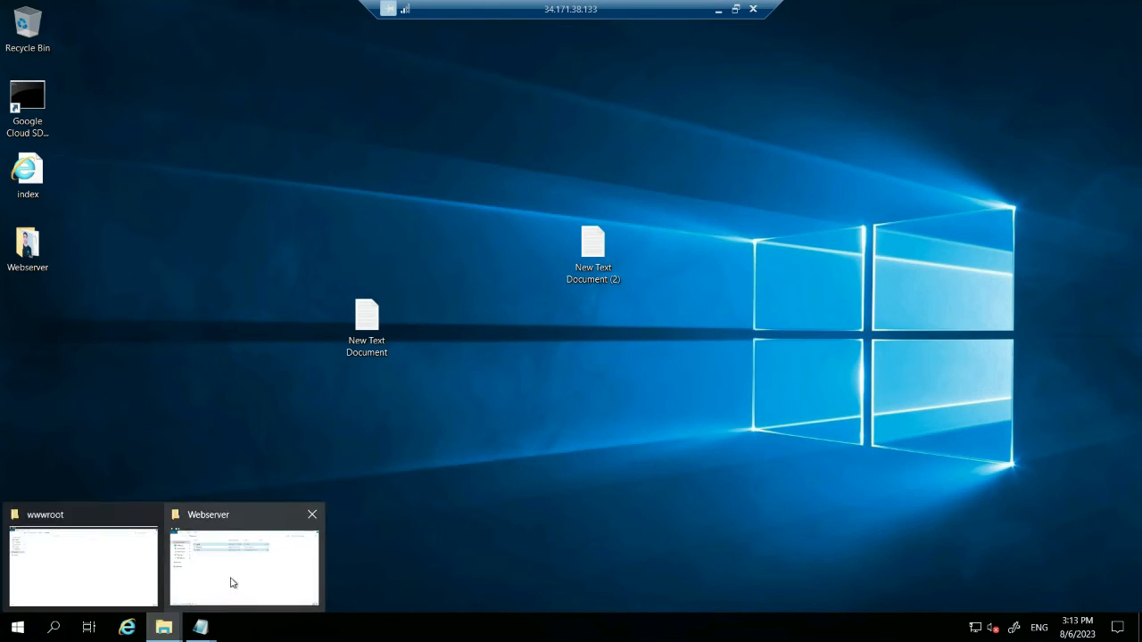
click(82, 565)
click(273, 214)
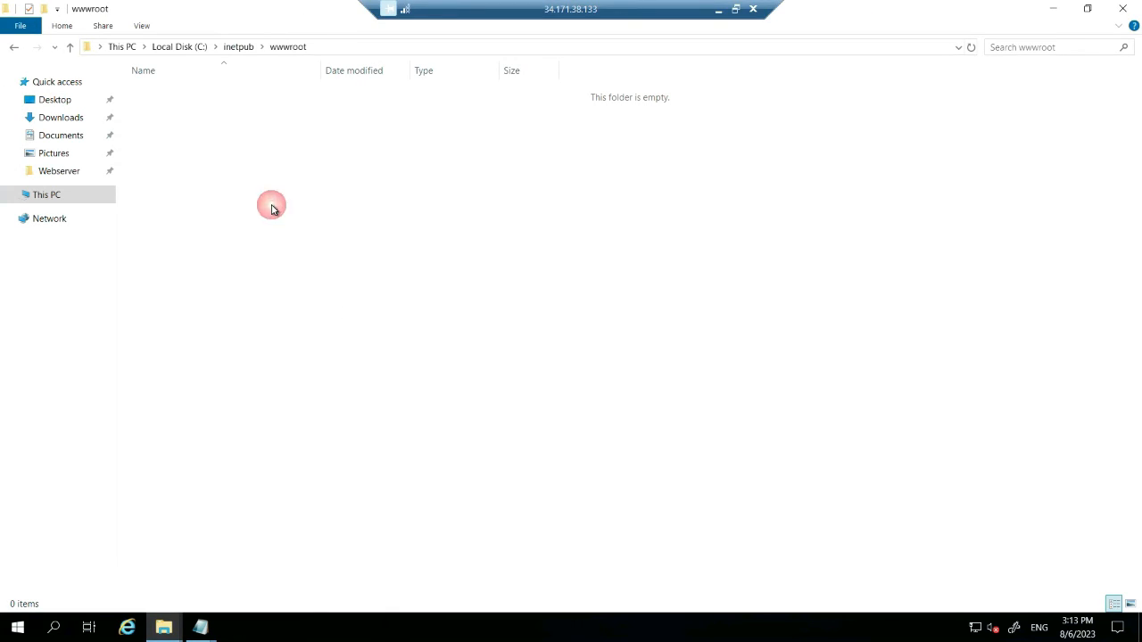
key(ctrl+v)
click(536, 278)
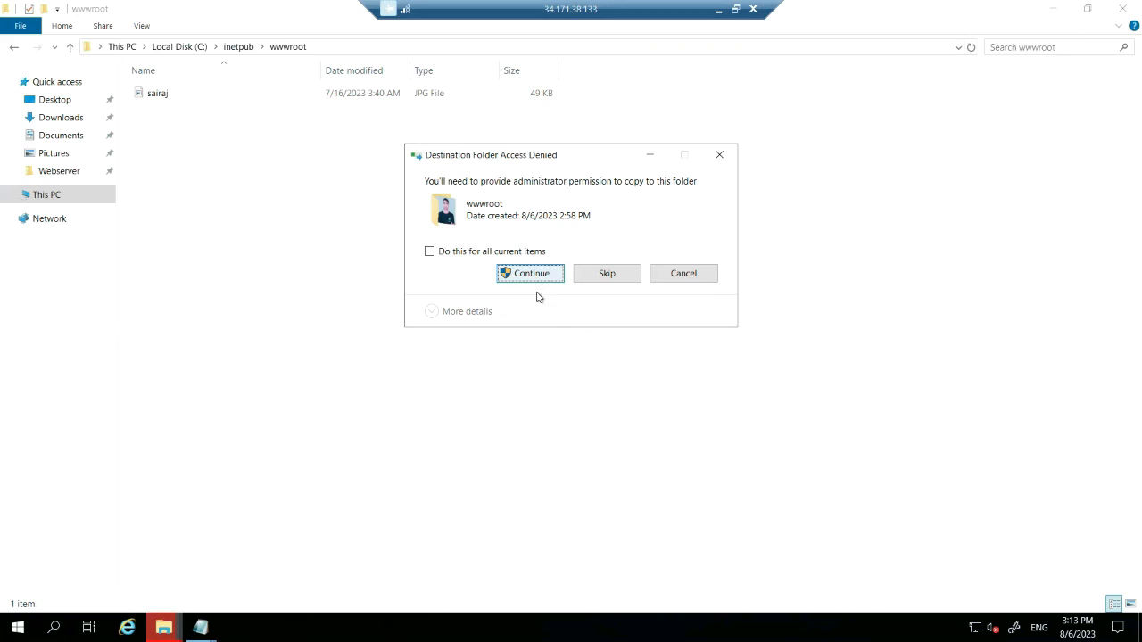
click(532, 273)
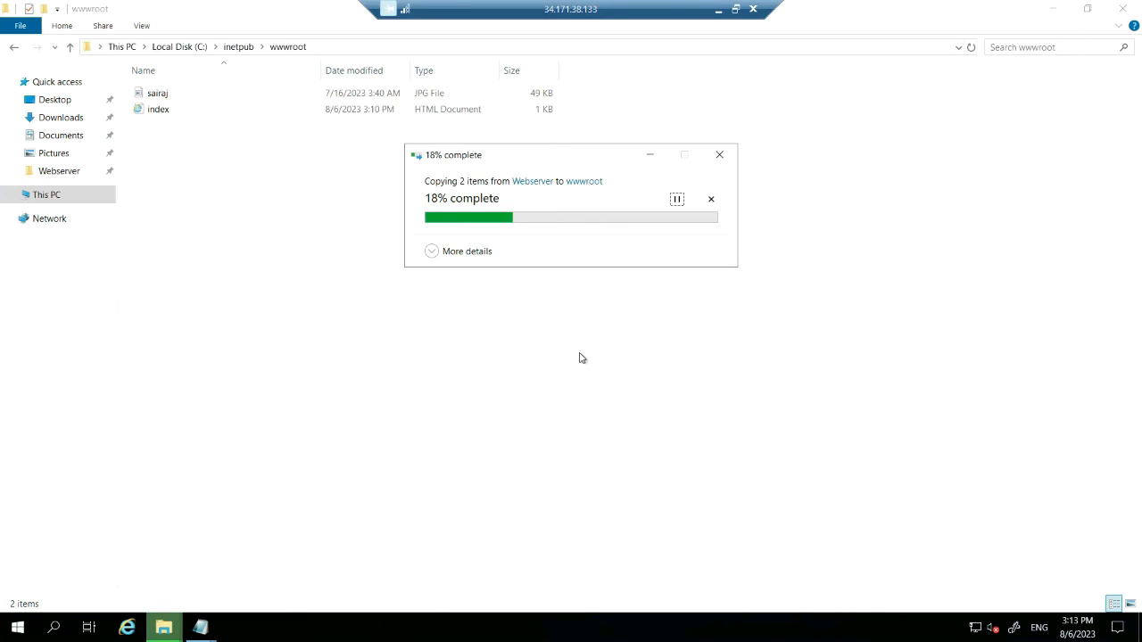
click(456, 347)
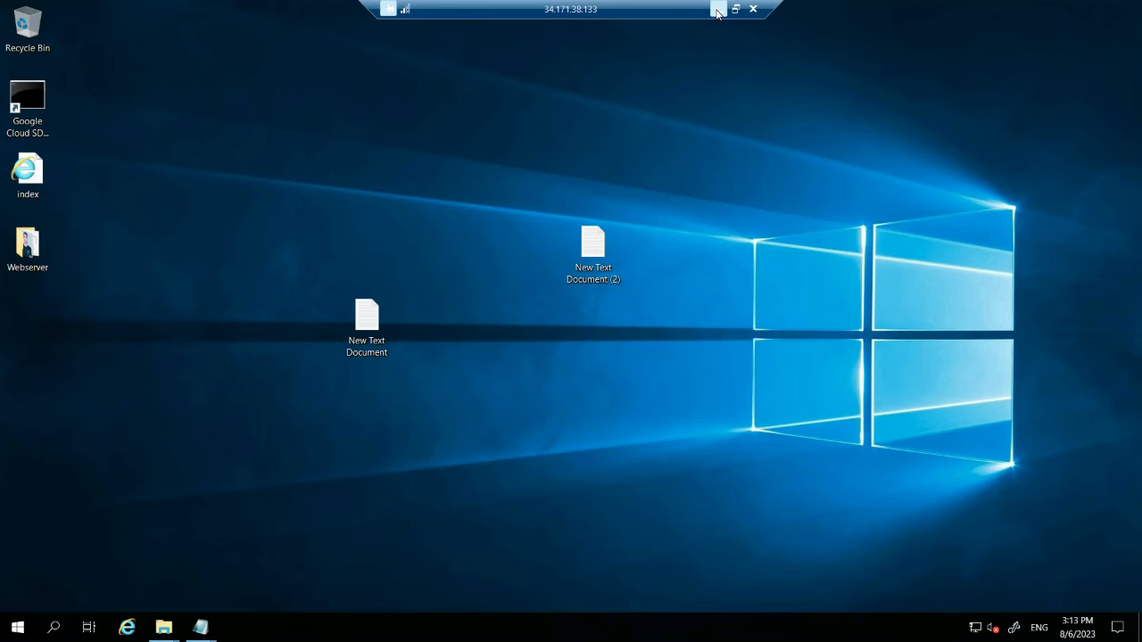
Switch to Chrome on the local machine and copy the external IP of the window-server-app-deploy instance.
click(719, 10)
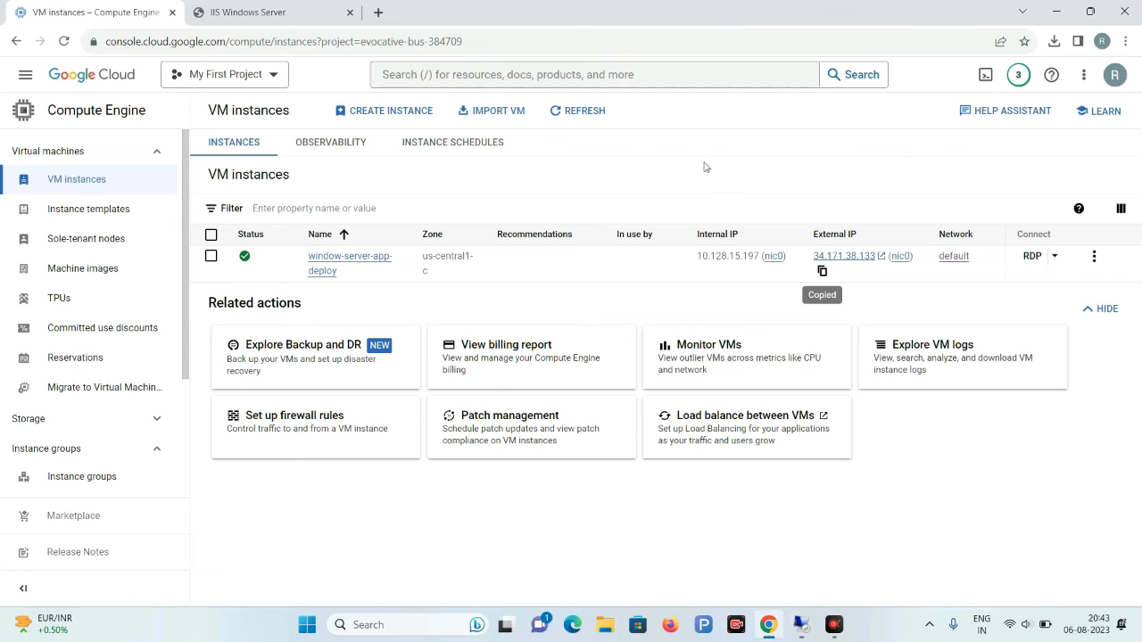
click(499, 527)
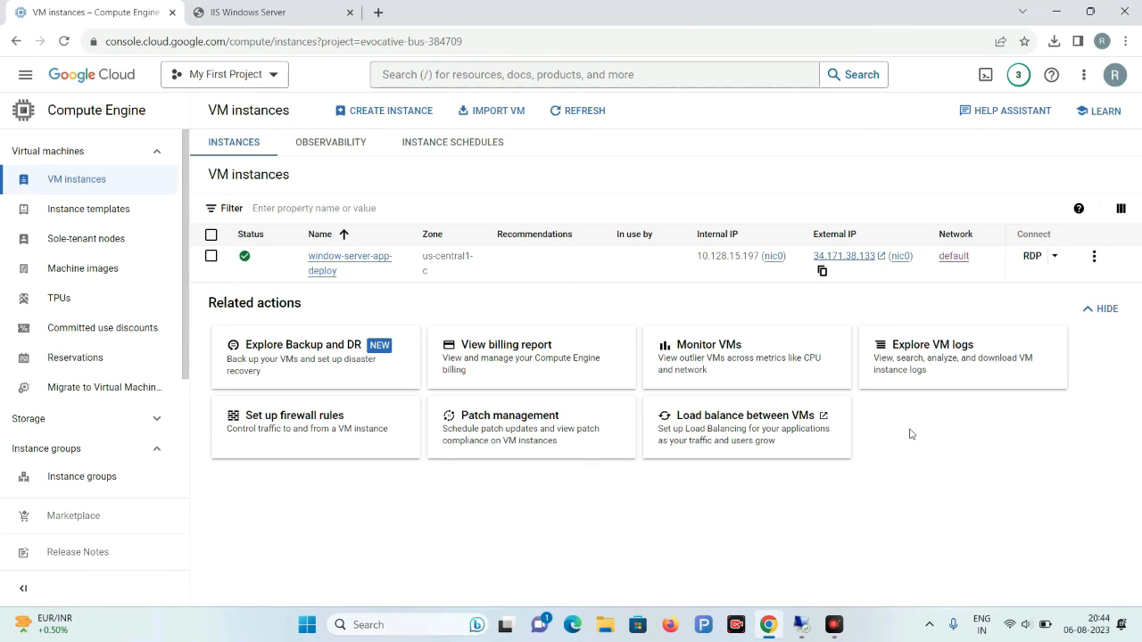
click(821, 272)
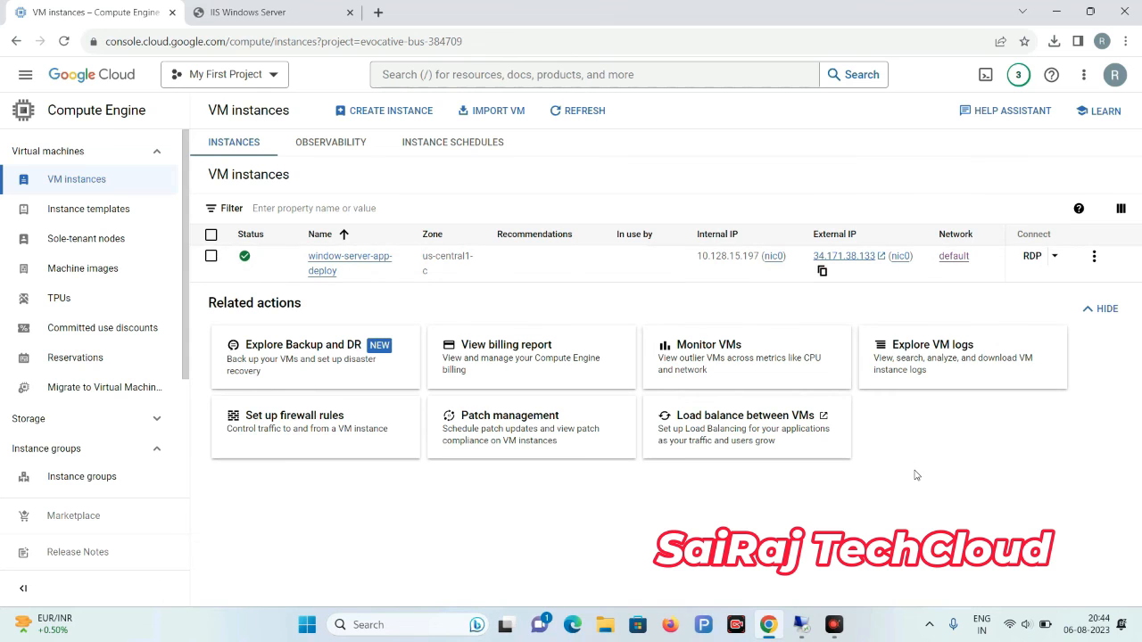
key(ctrl+t)
click(247, 43)
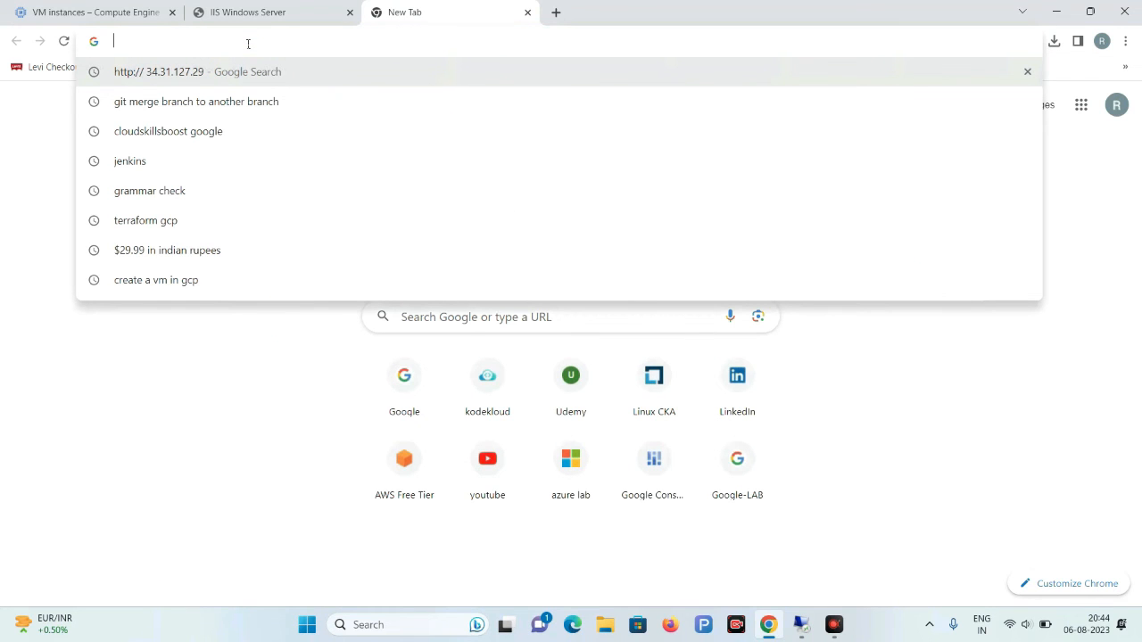
text(http)
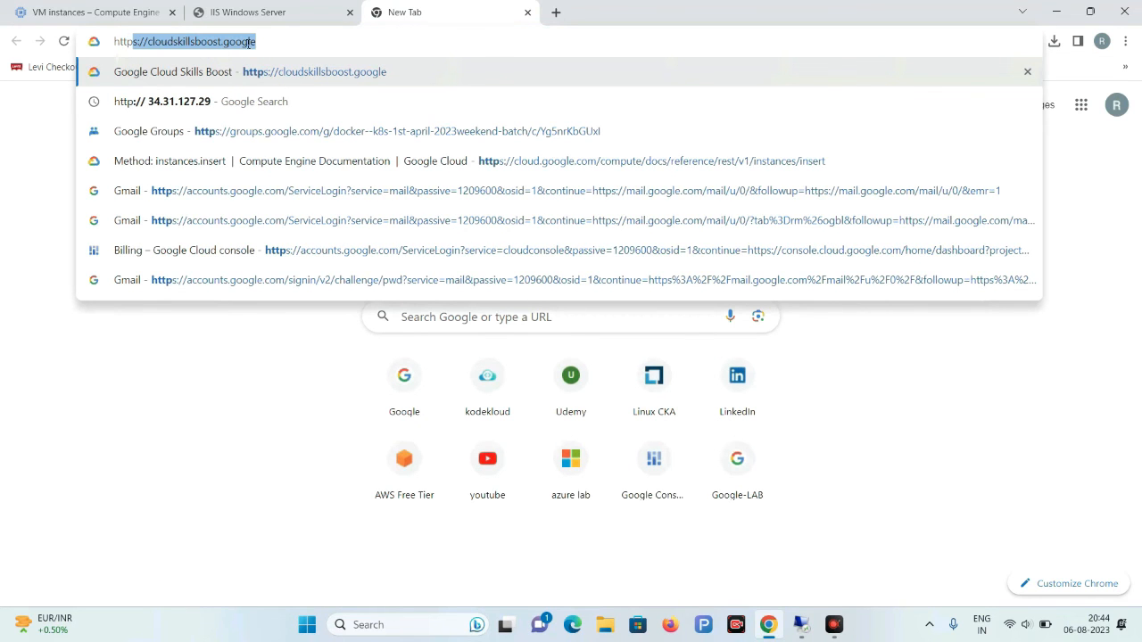
text(://)
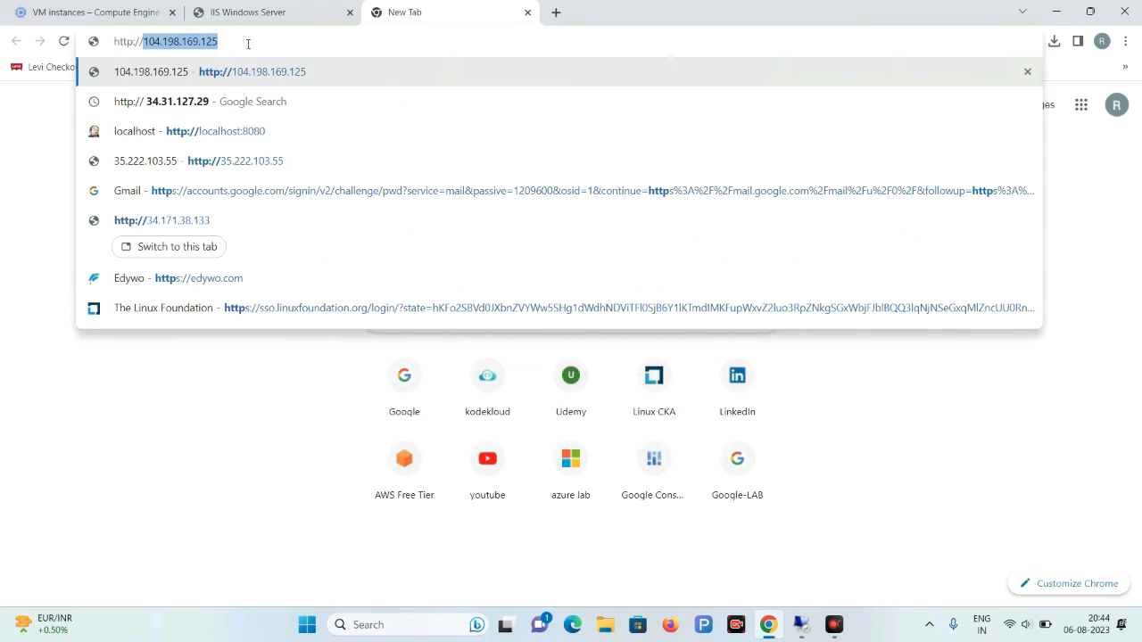
key(ctrl+v)
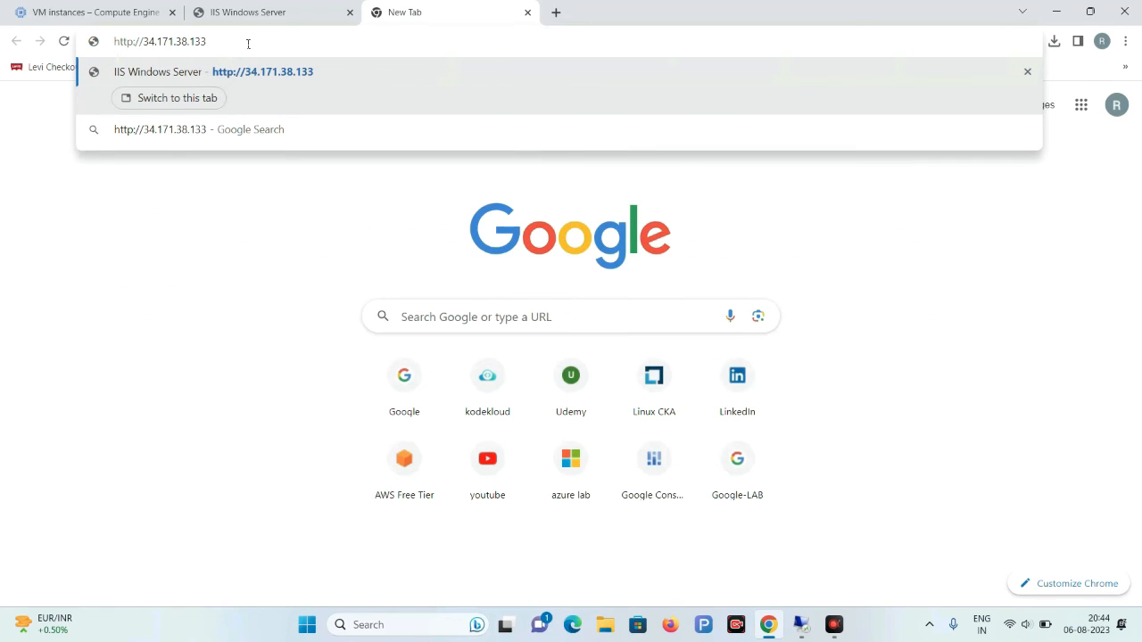
key(Return)
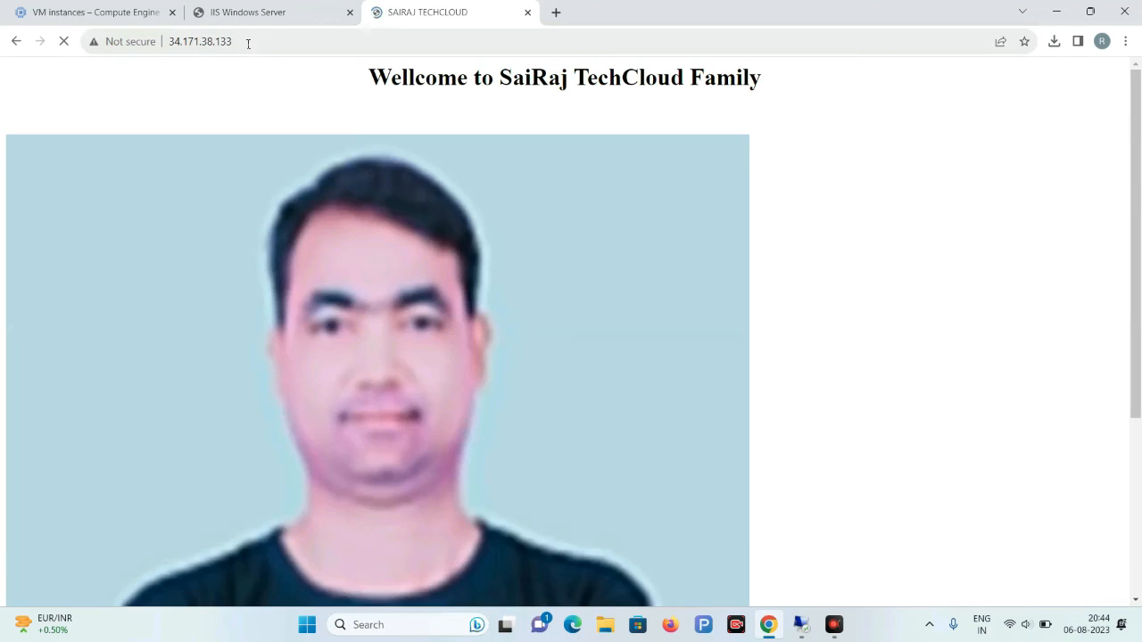